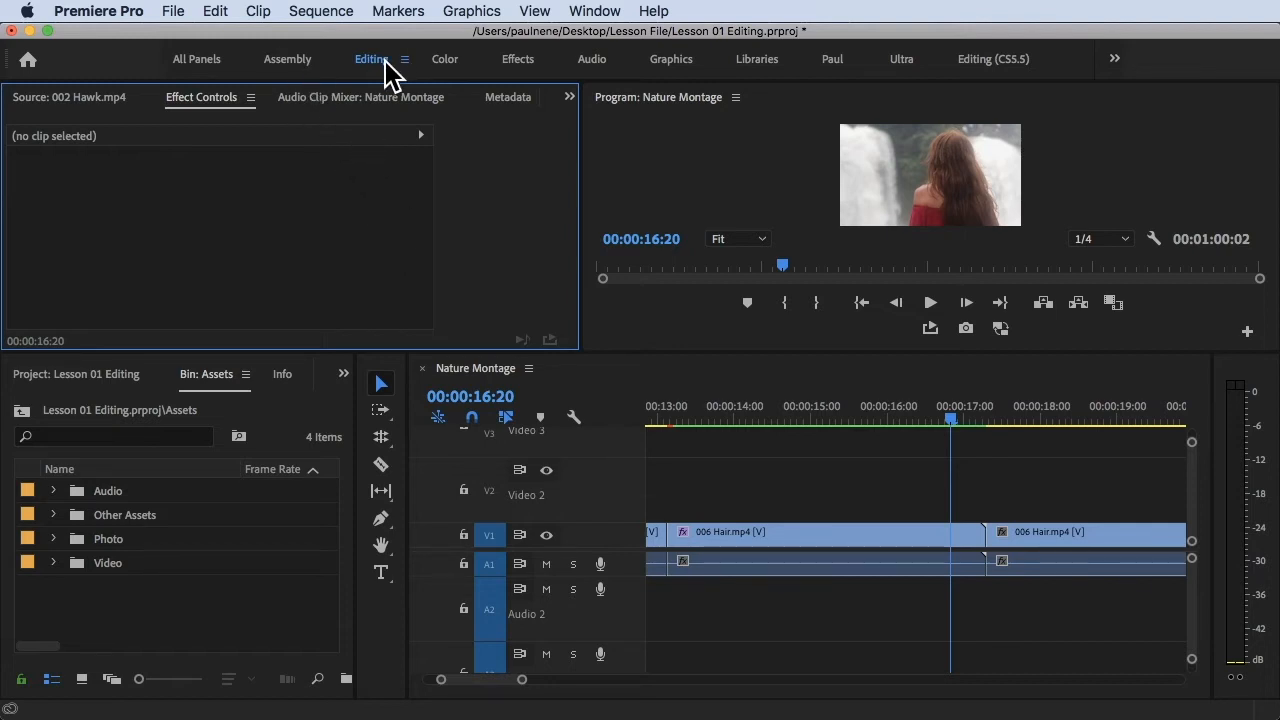
# Open the Photo bin inside the Assets bin, switch it to Freeform View and browse its thumbnails
pyautogui.click(94, 376)
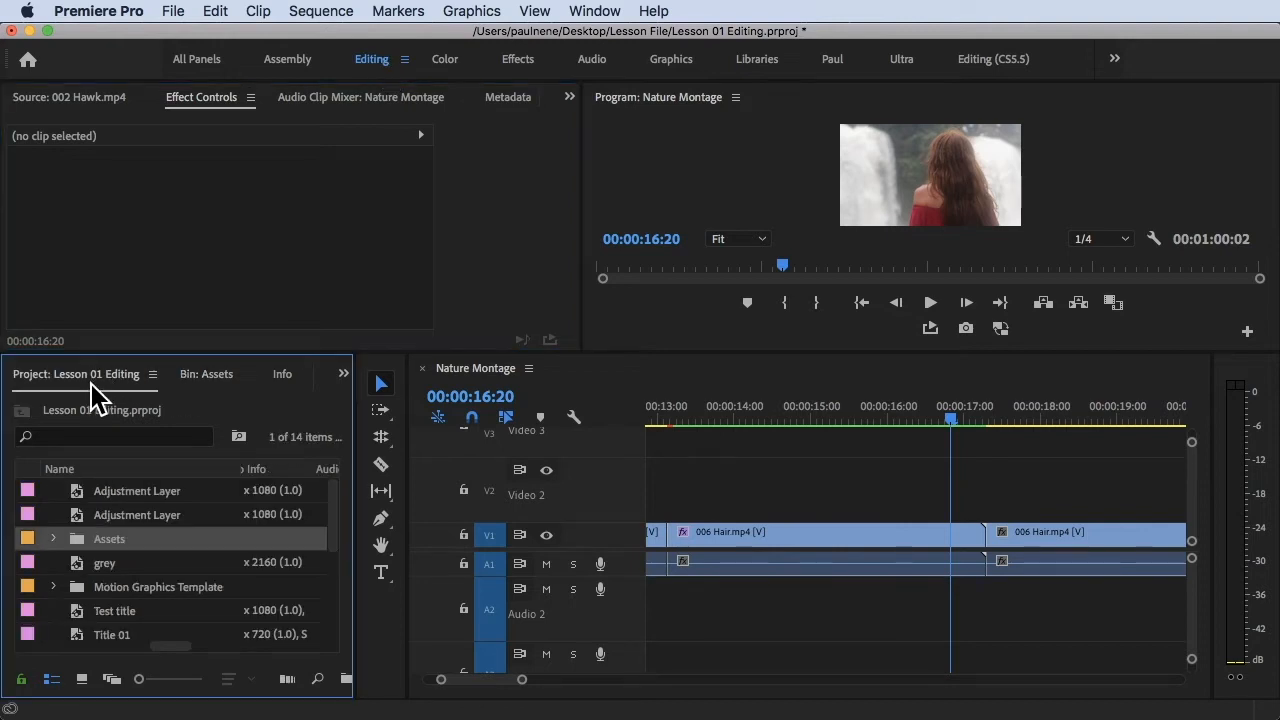
pyautogui.doubleClick(107, 542)
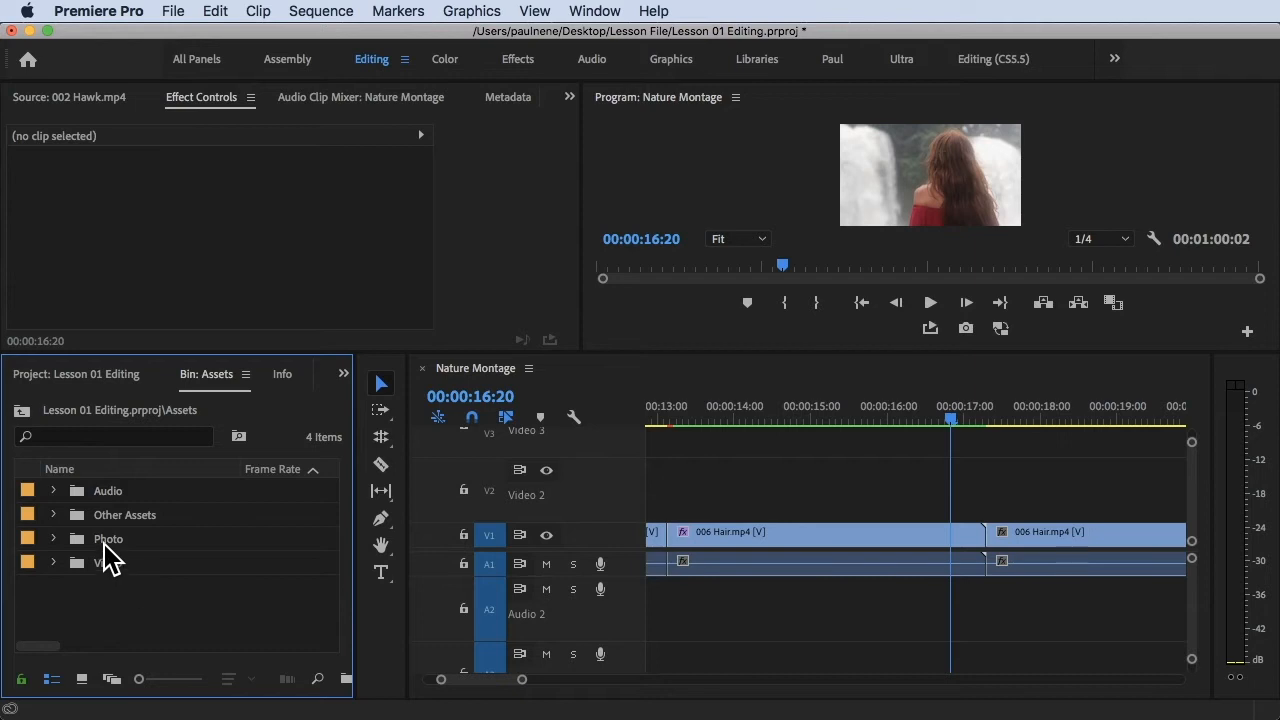
pyautogui.doubleClick(105, 541)
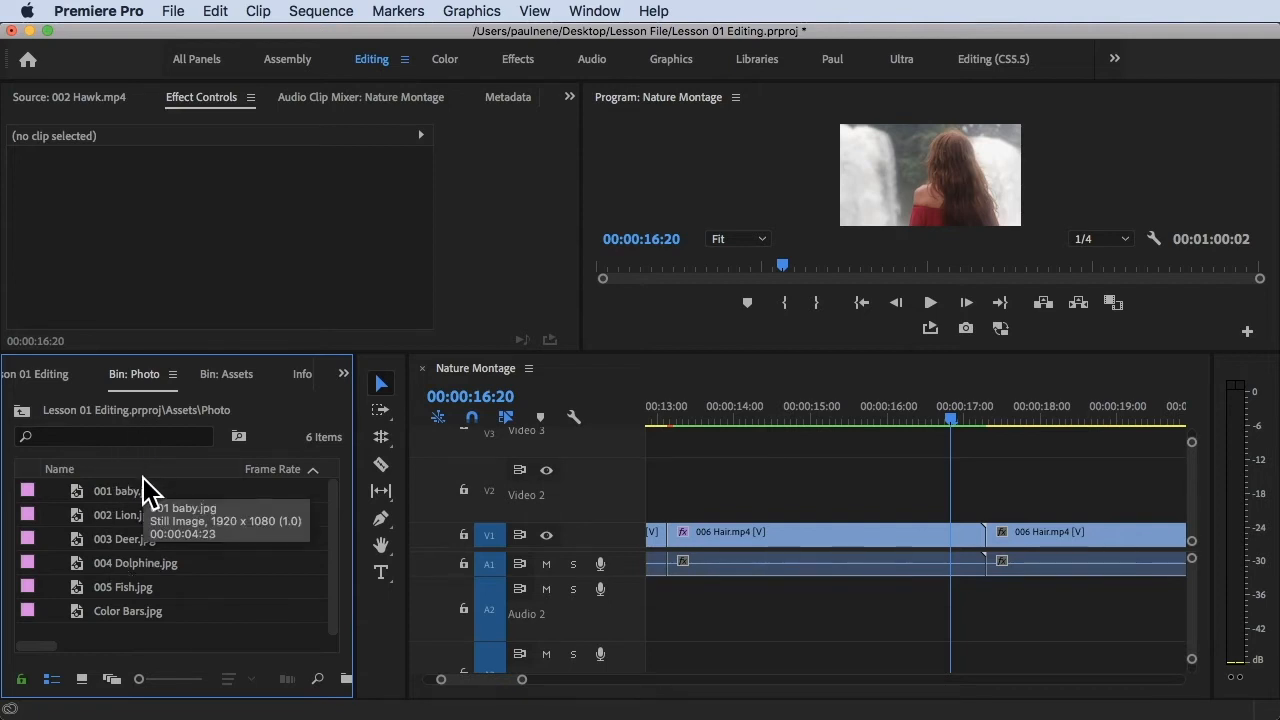
pyautogui.click(112, 679)
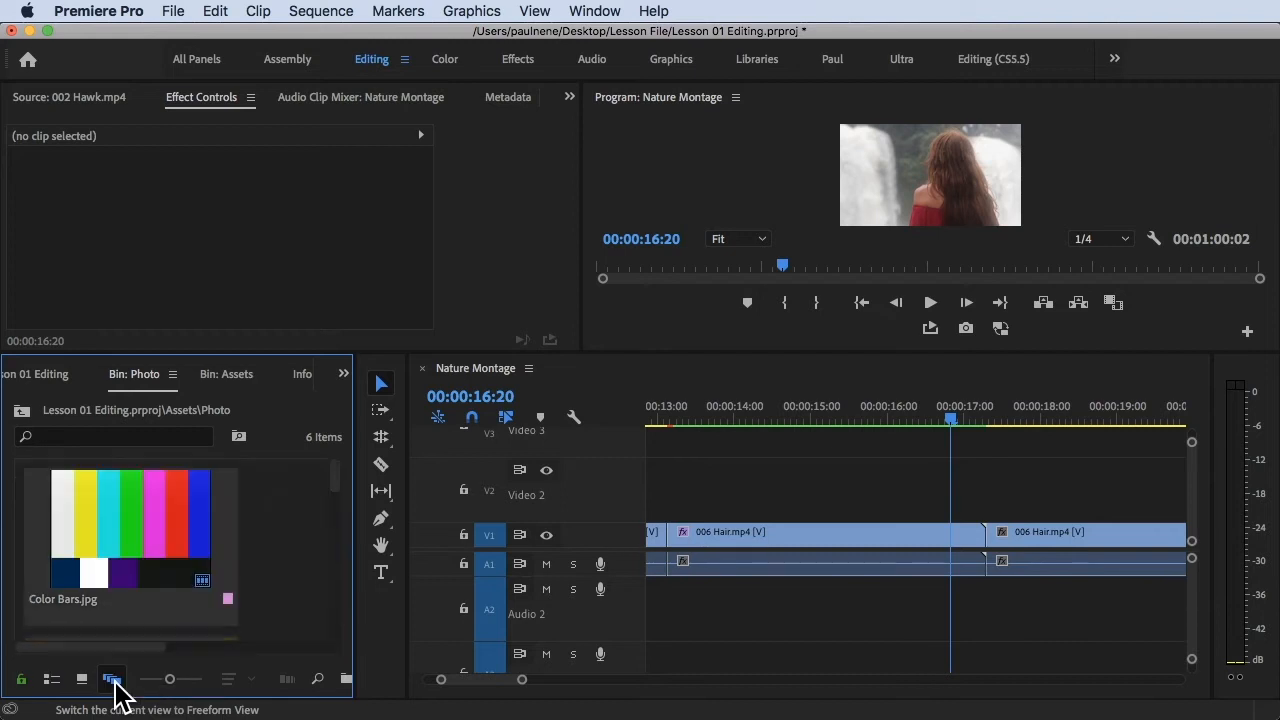
pyautogui.scroll(-3, 170, 577)
pyautogui.scroll(-3, 170, 577)
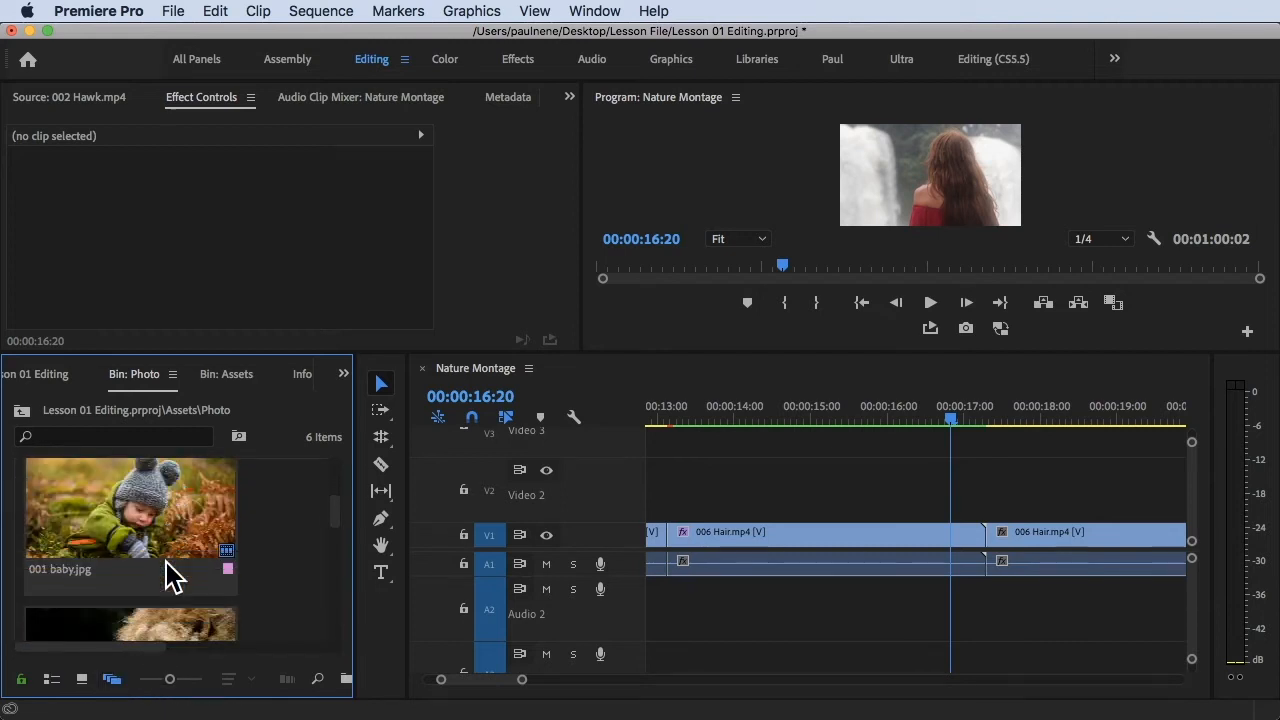
pyautogui.scroll(-2, 167, 566)
pyautogui.scroll(3, 167, 566)
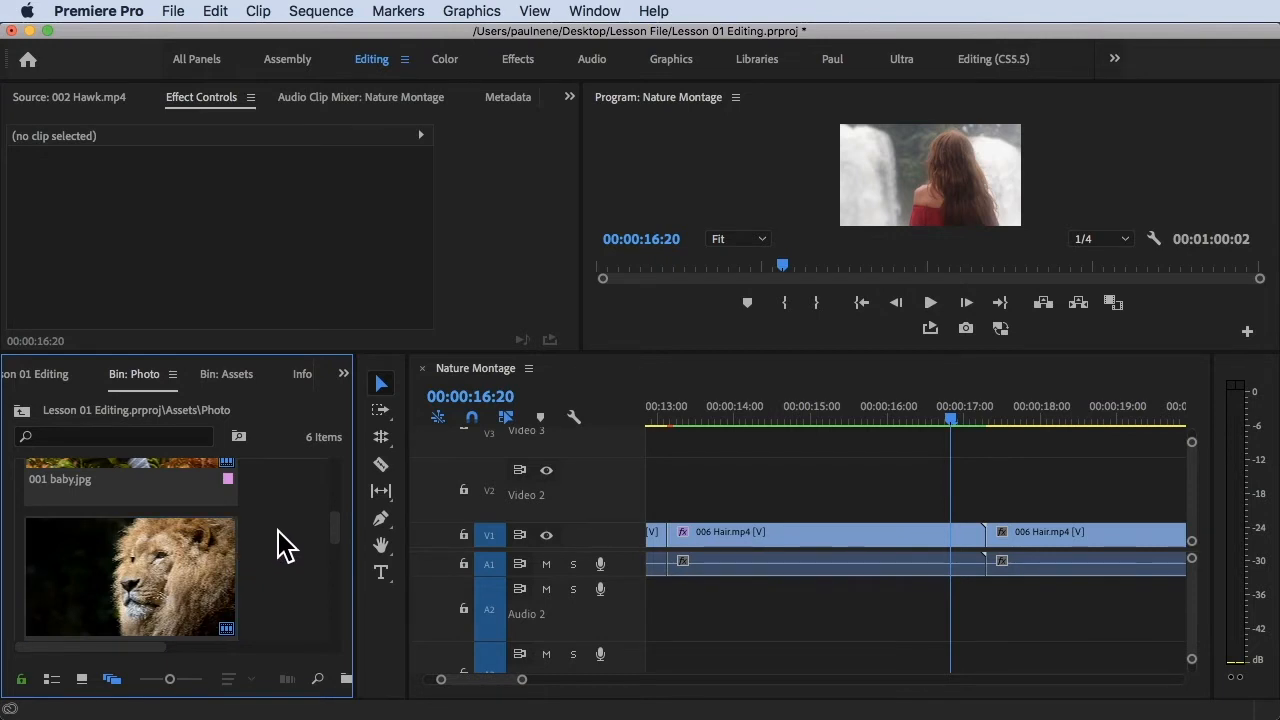
# Maximize the Photo bin to fill the workspace and slightly reduce the thumbnail size
pyautogui.press('`')
pyautogui.press('`')
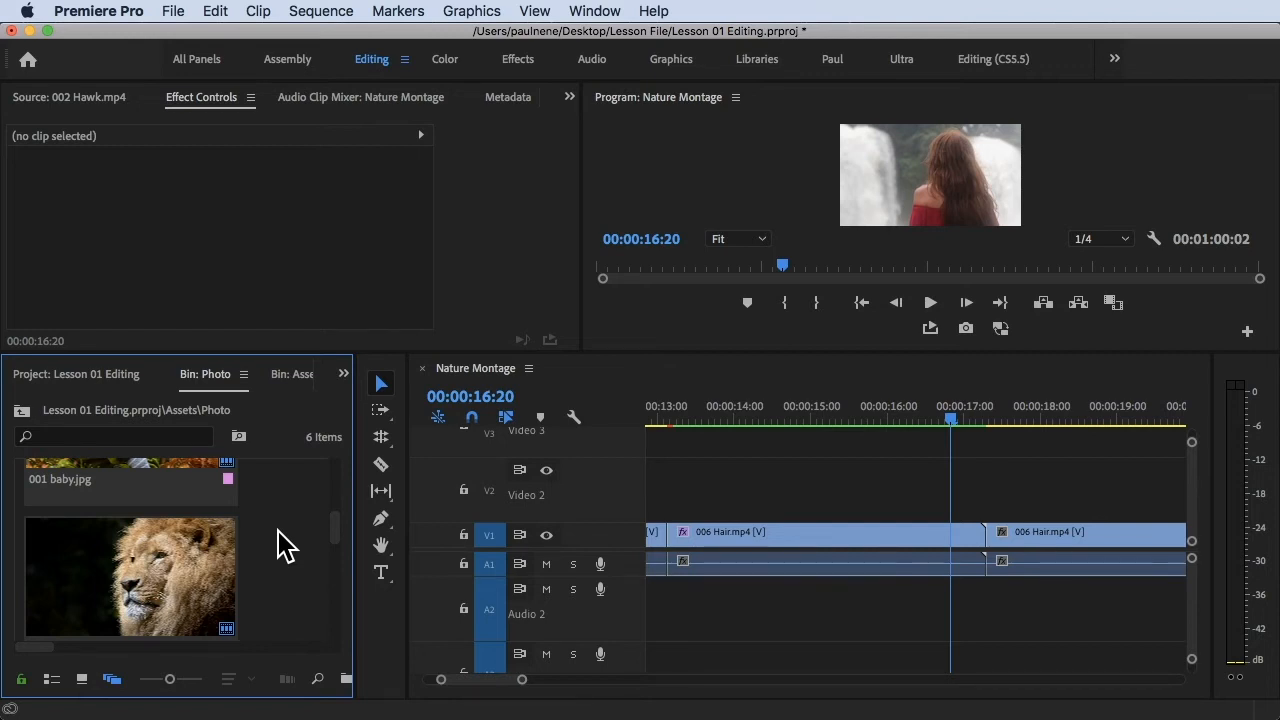
pyautogui.press('`')
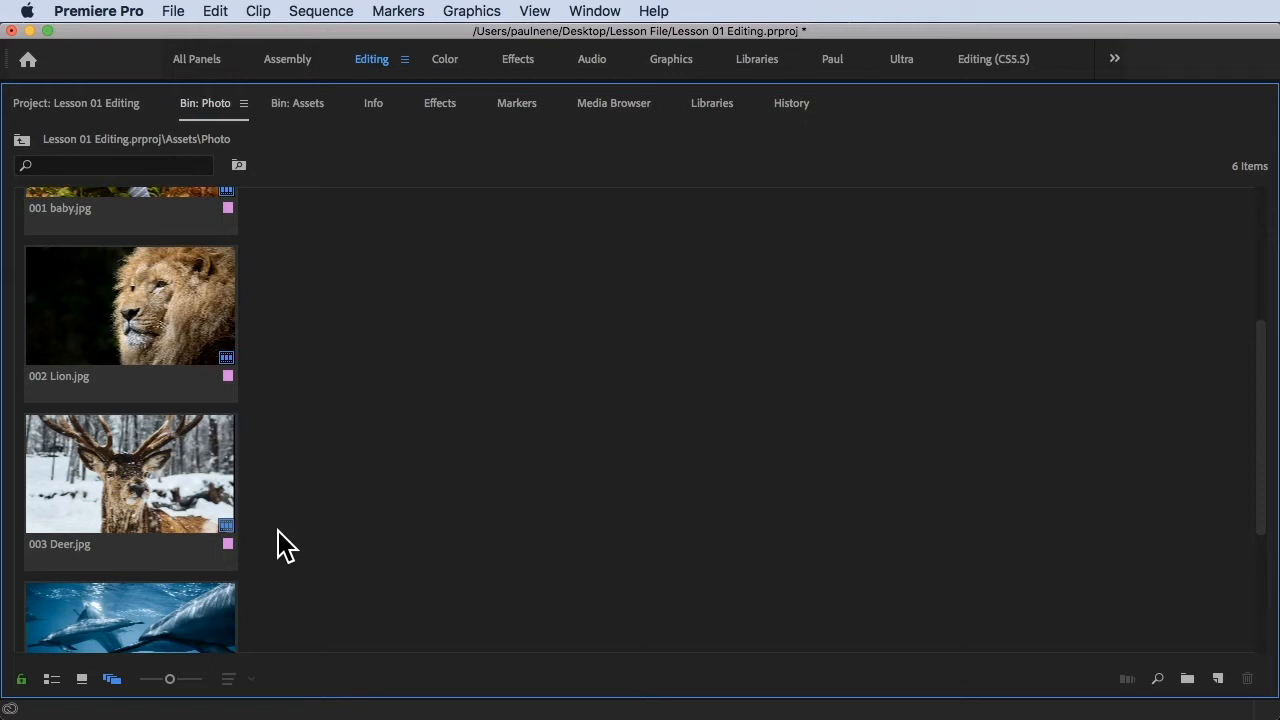
pyautogui.press('`')
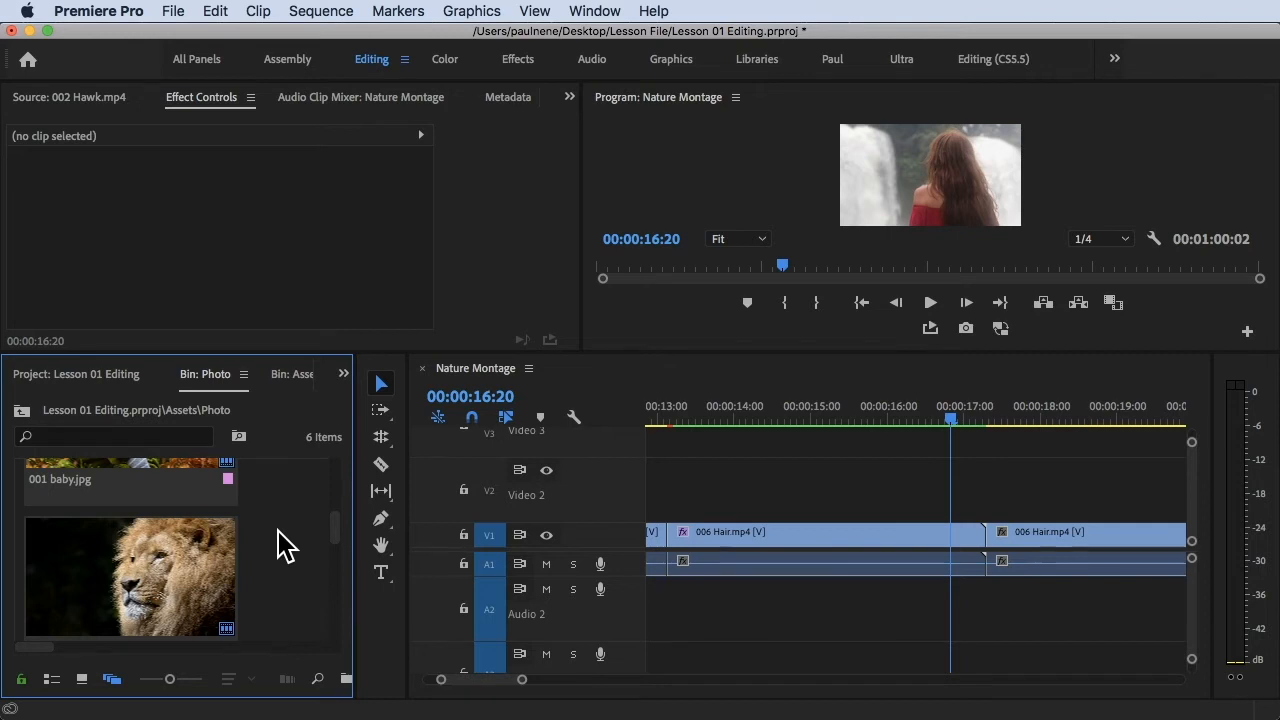
pyautogui.press('`')
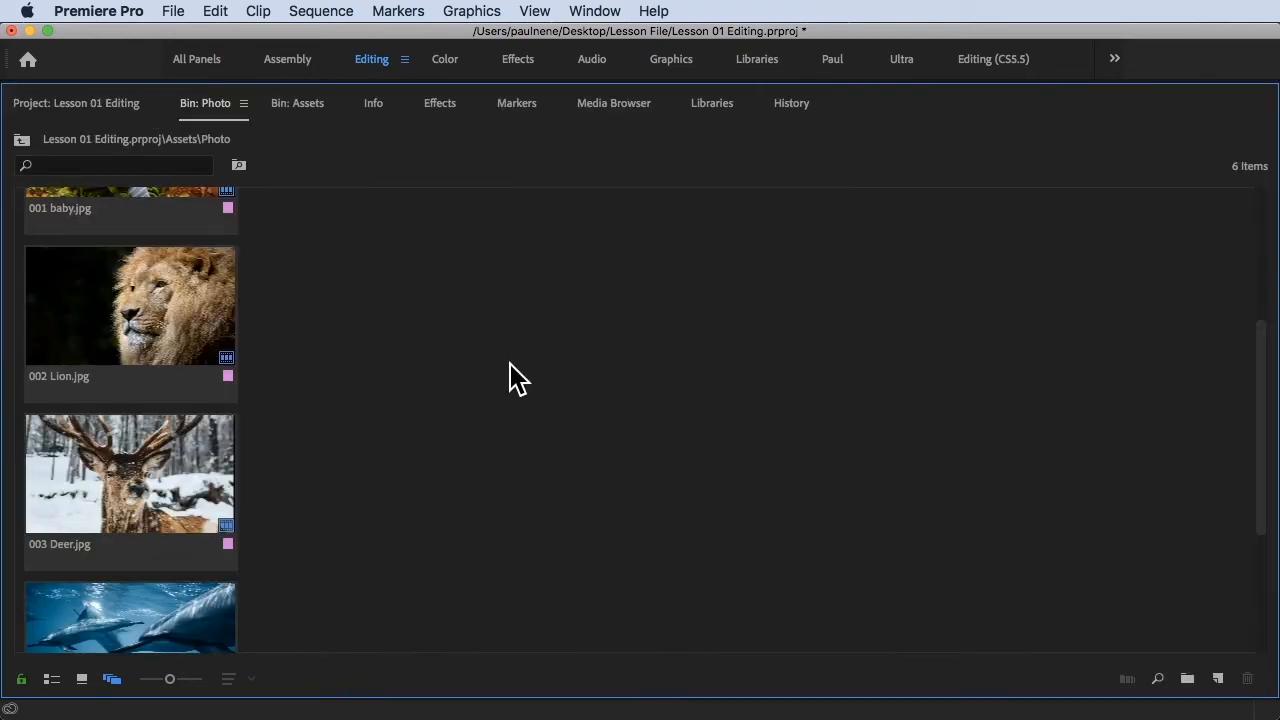
pyautogui.scroll(3, 450, 390)
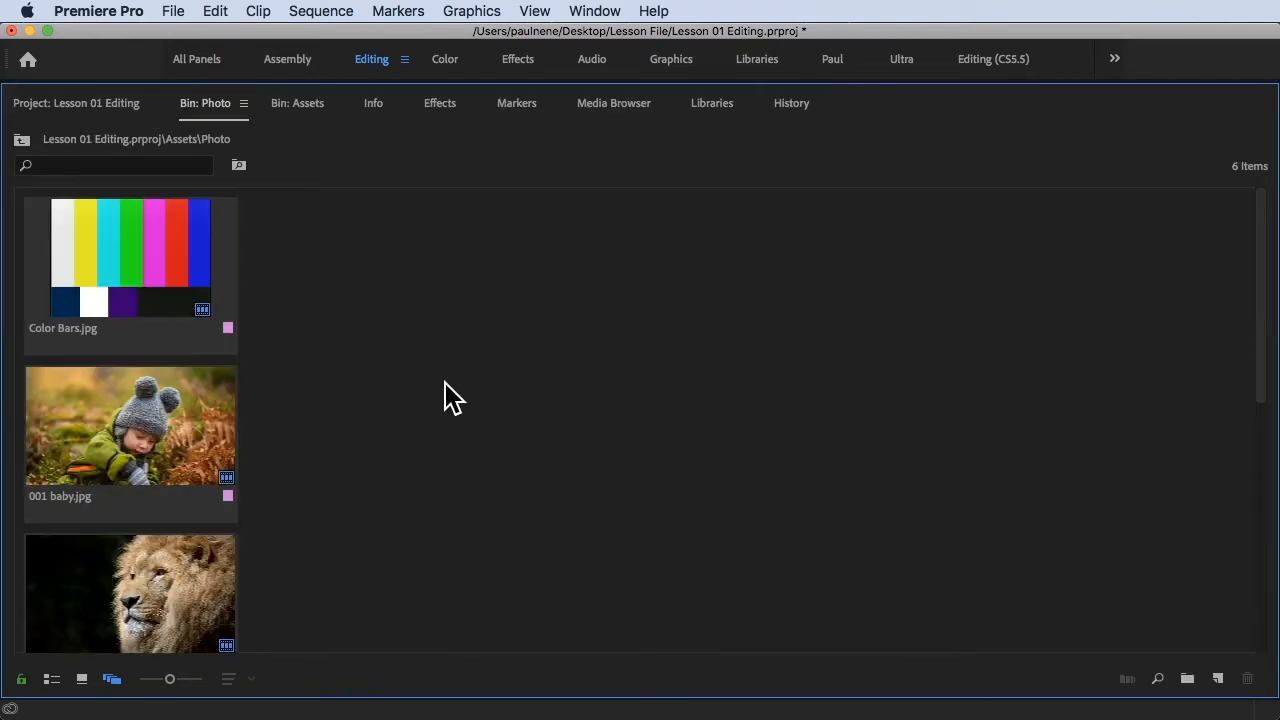
pyautogui.click(112, 680)
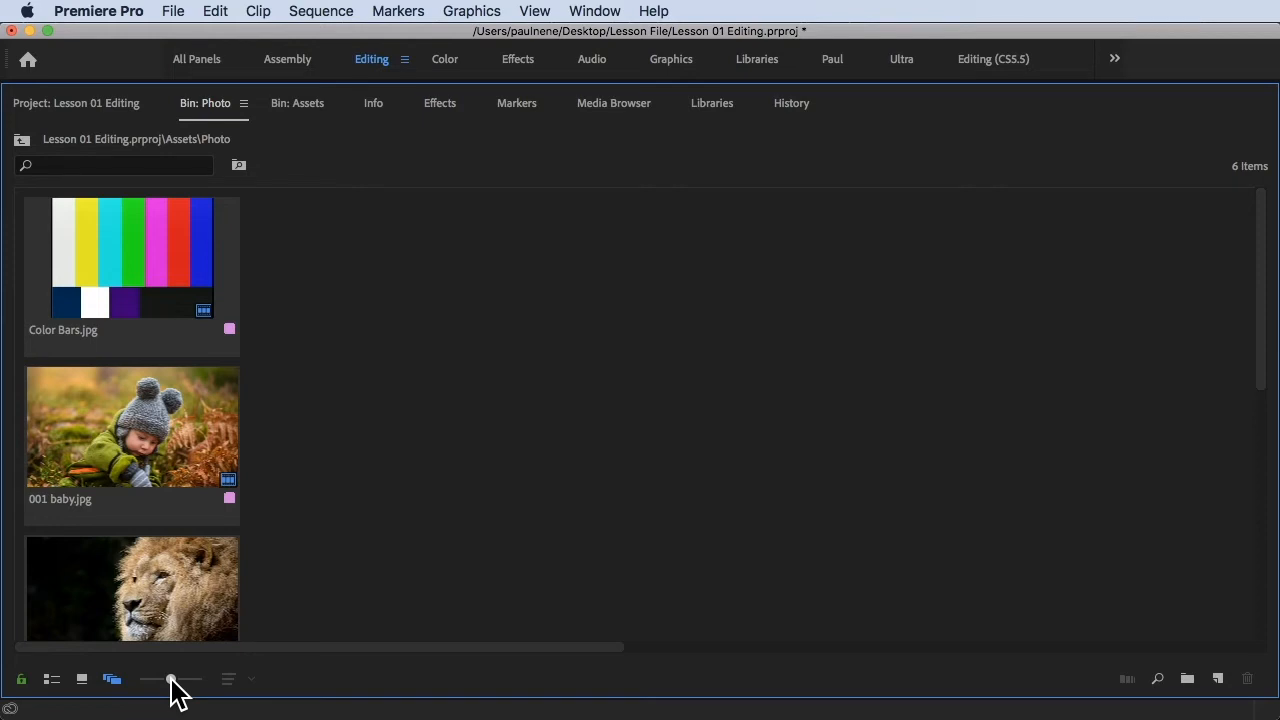
pyautogui.moveTo(171, 680)
pyautogui.mouseDown()
pyautogui.moveTo(139, 680)
pyautogui.moveTo(201, 680)
pyautogui.moveTo(160, 680)
pyautogui.mouseUp()
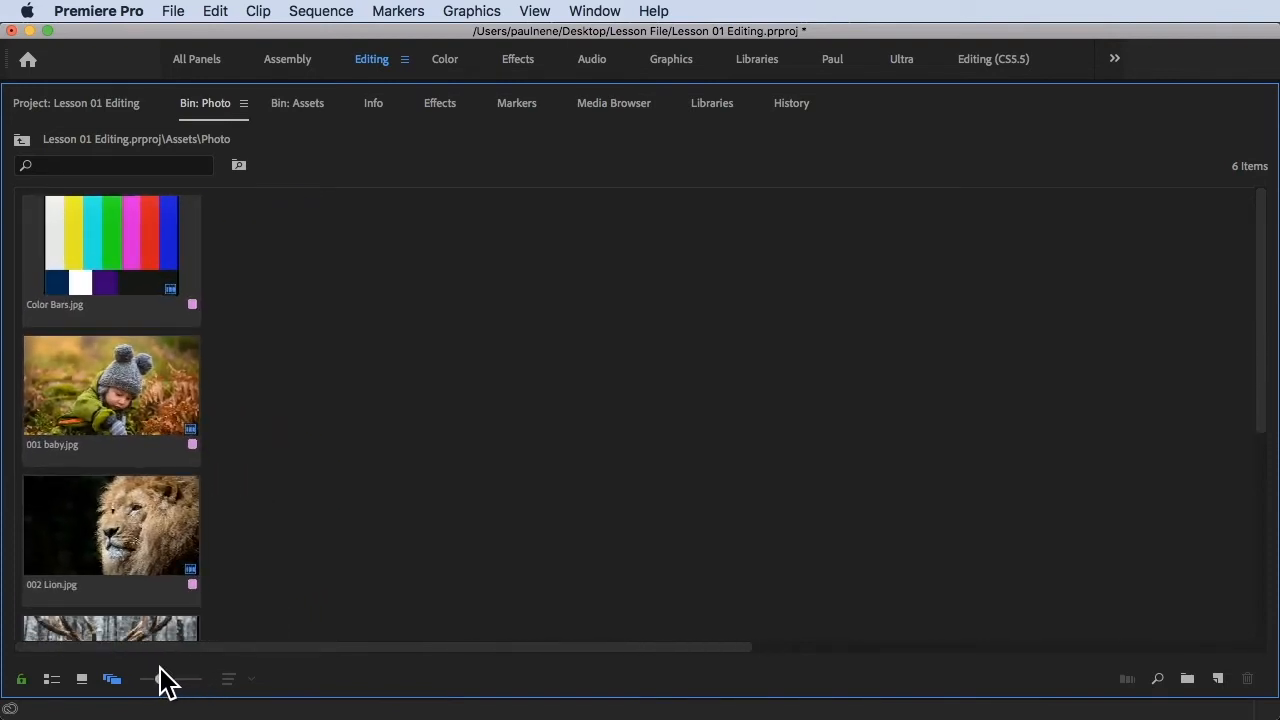
# Spread the Color Bars, baby, lion, deer, dolphin and fish thumbnails freely across the bin's canvas
pyautogui.click(130, 280)
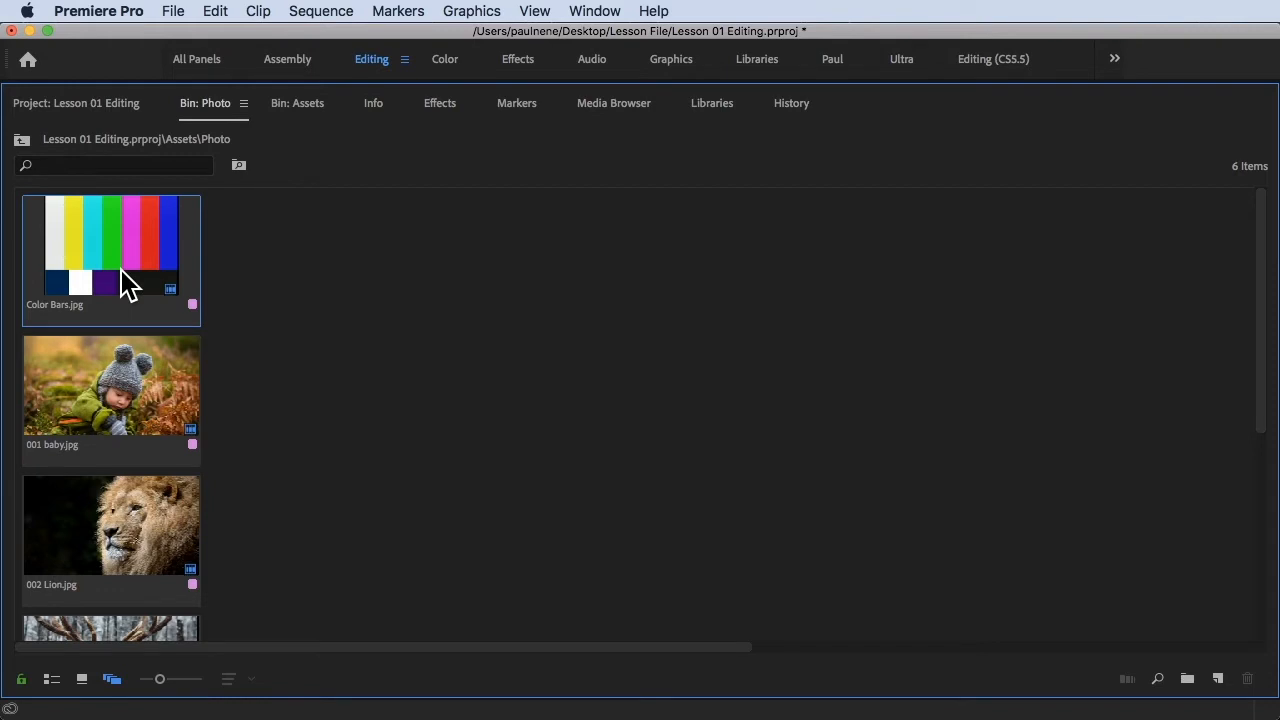
pyautogui.moveTo(121, 268); pyautogui.dragTo(614, 386)
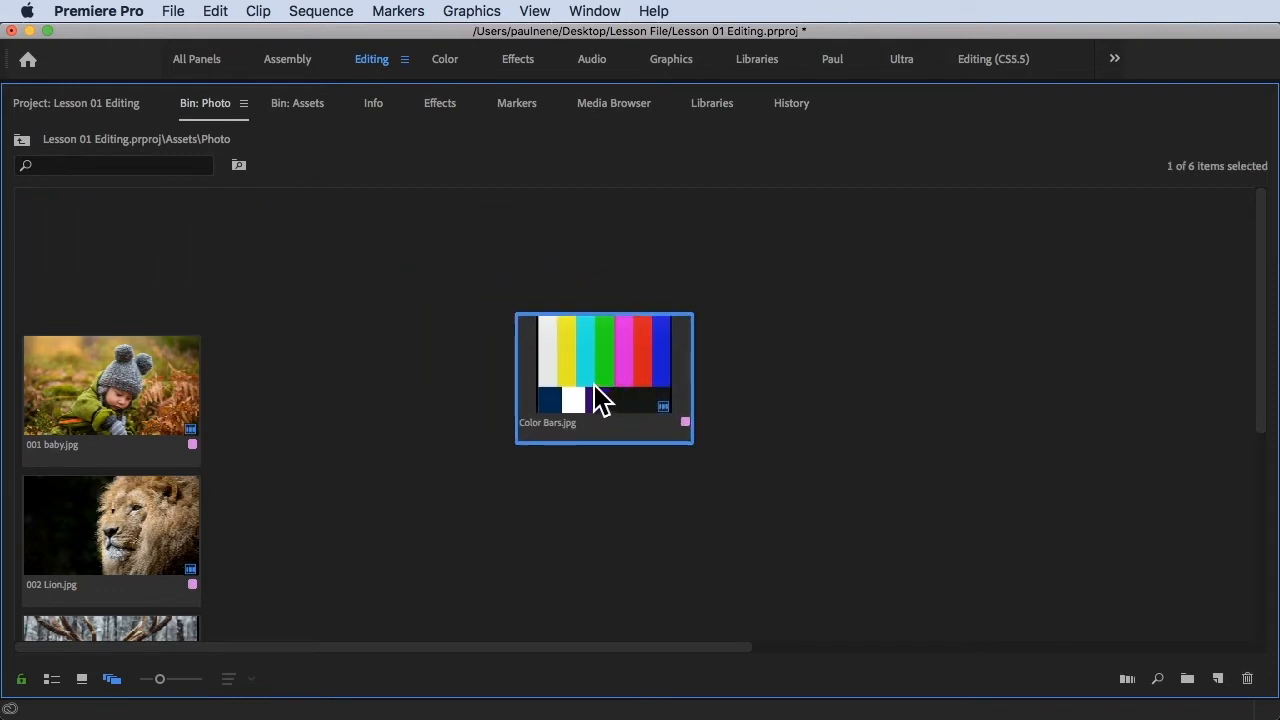
pyautogui.moveTo(109, 414); pyautogui.dragTo(344, 363)
pyautogui.moveTo(104, 560); pyautogui.dragTo(110, 410)
pyautogui.moveTo(84, 615); pyautogui.dragTo(245, 468)
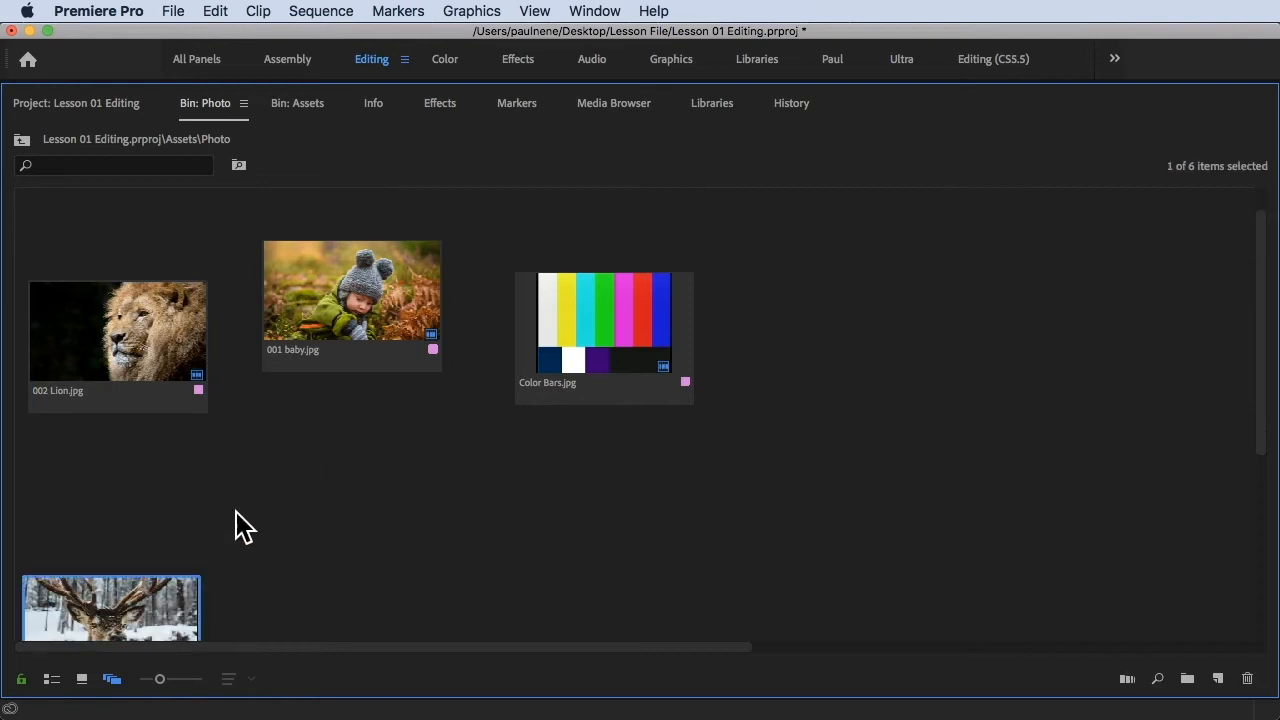
pyautogui.moveTo(106, 623); pyautogui.dragTo(443, 438)
pyautogui.scroll(-3, 335, 529)
pyautogui.scroll(3, 335, 545)
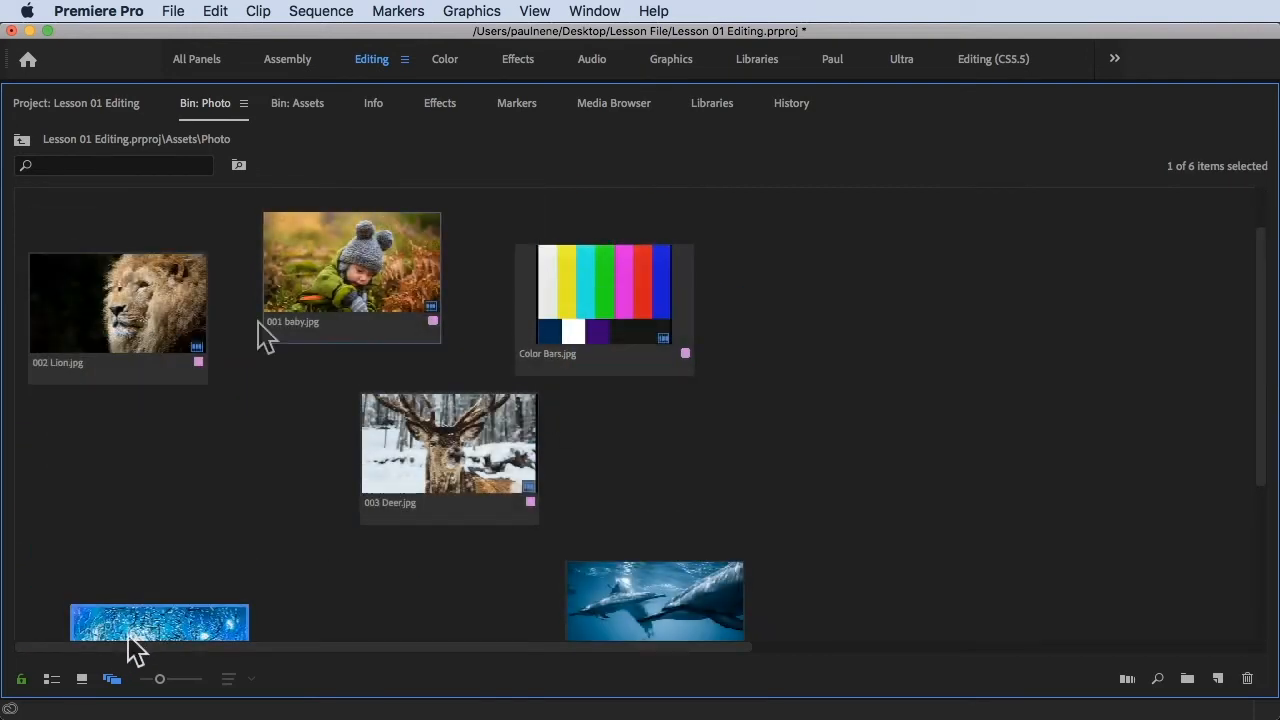
pyautogui.moveTo(137, 617); pyautogui.dragTo(145, 490)
pyautogui.moveTo(443, 449); pyautogui.dragTo(448, 429)
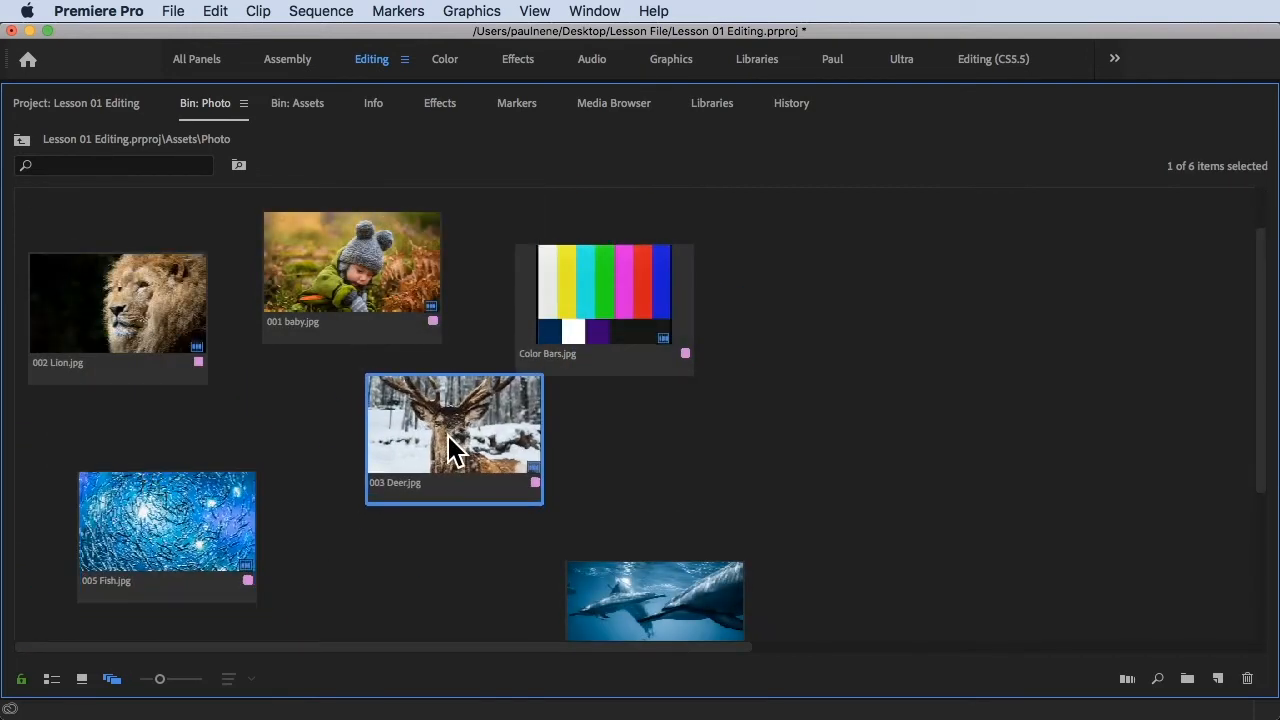
# Gather all six photo thumbnails into one overlapping pile around the deer, with the lion on top
pyautogui.moveTo(378, 283); pyautogui.dragTo(403, 386)
pyautogui.moveTo(626, 329); pyautogui.dragTo(500, 423)
pyautogui.moveTo(680, 578); pyautogui.dragTo(513, 402)
pyautogui.moveTo(206, 508); pyautogui.dragTo(390, 425)
pyautogui.moveTo(134, 268); pyautogui.dragTo(412, 330)
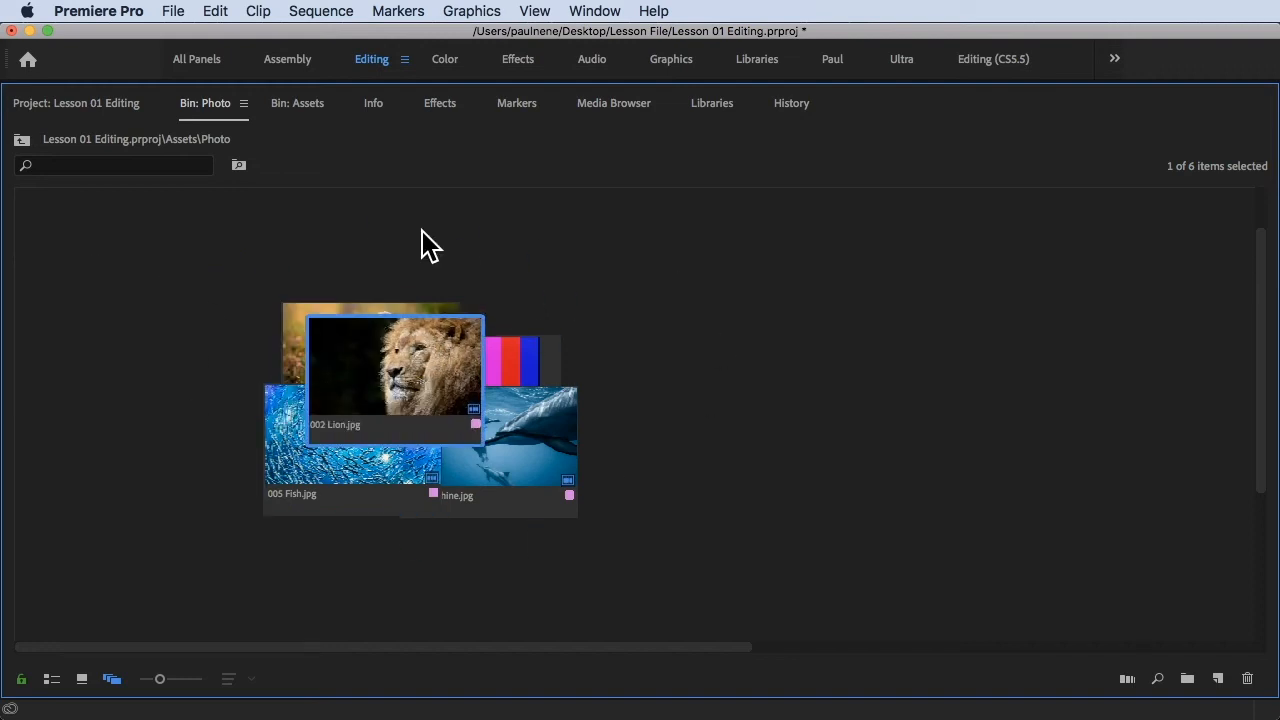
# Select the whole pile of photos, move it to the upper-right corner of the freeform canvas, and deselect it
pyautogui.moveTo(229, 307); pyautogui.dragTo(786, 529)
pyautogui.moveTo(378, 402); pyautogui.dragTo(900, 409)
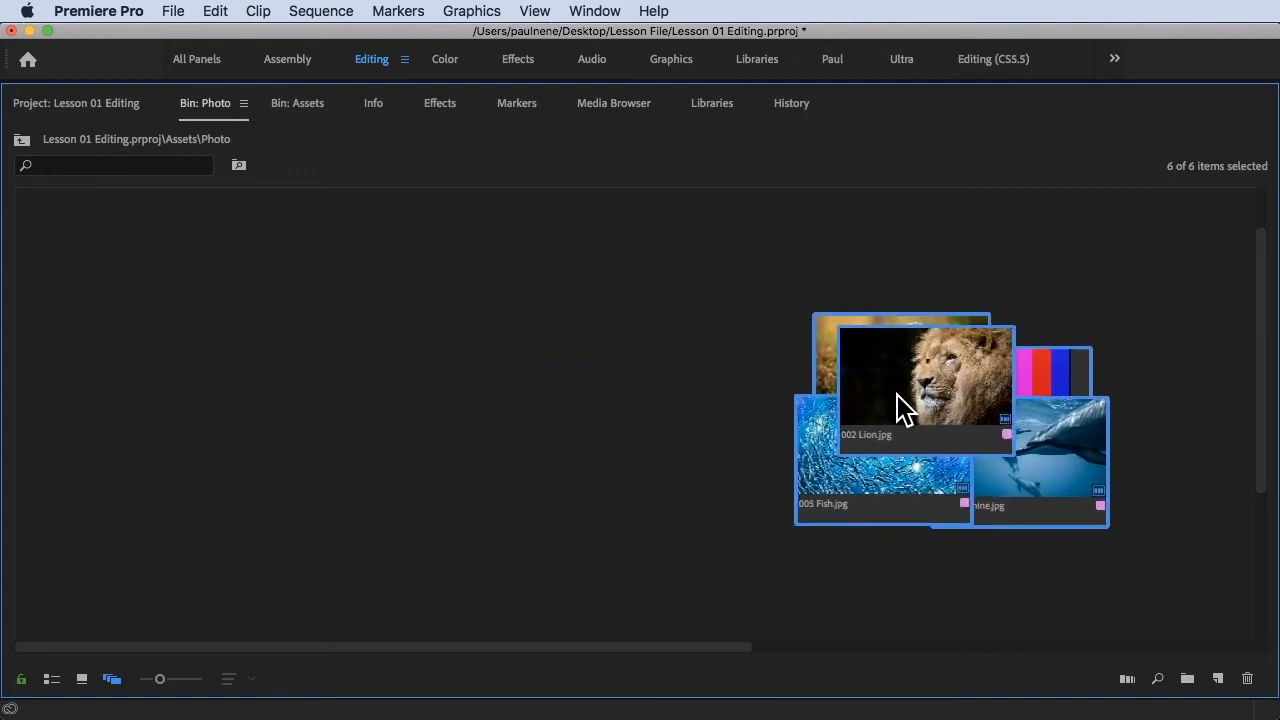
pyautogui.moveTo(738, 245); pyautogui.dragTo(1246, 634)
pyautogui.moveTo(991, 400); pyautogui.dragTo(1068, 268)
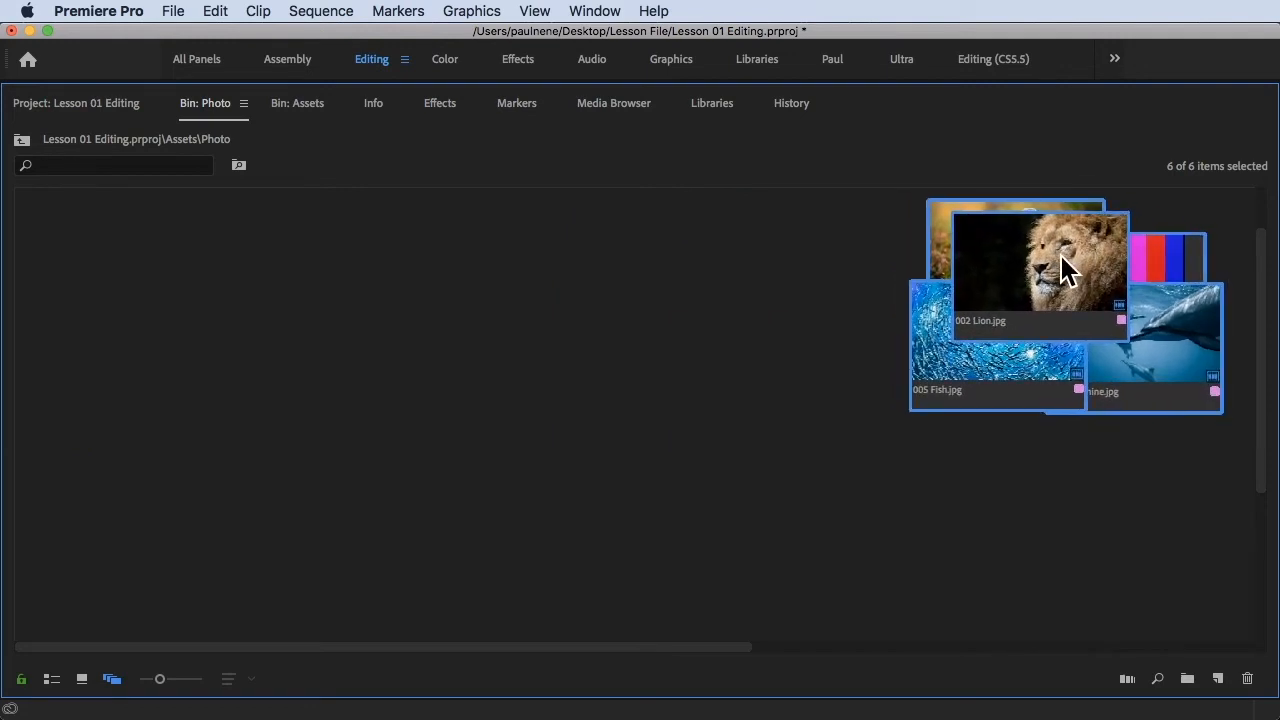
pyautogui.click(684, 412)
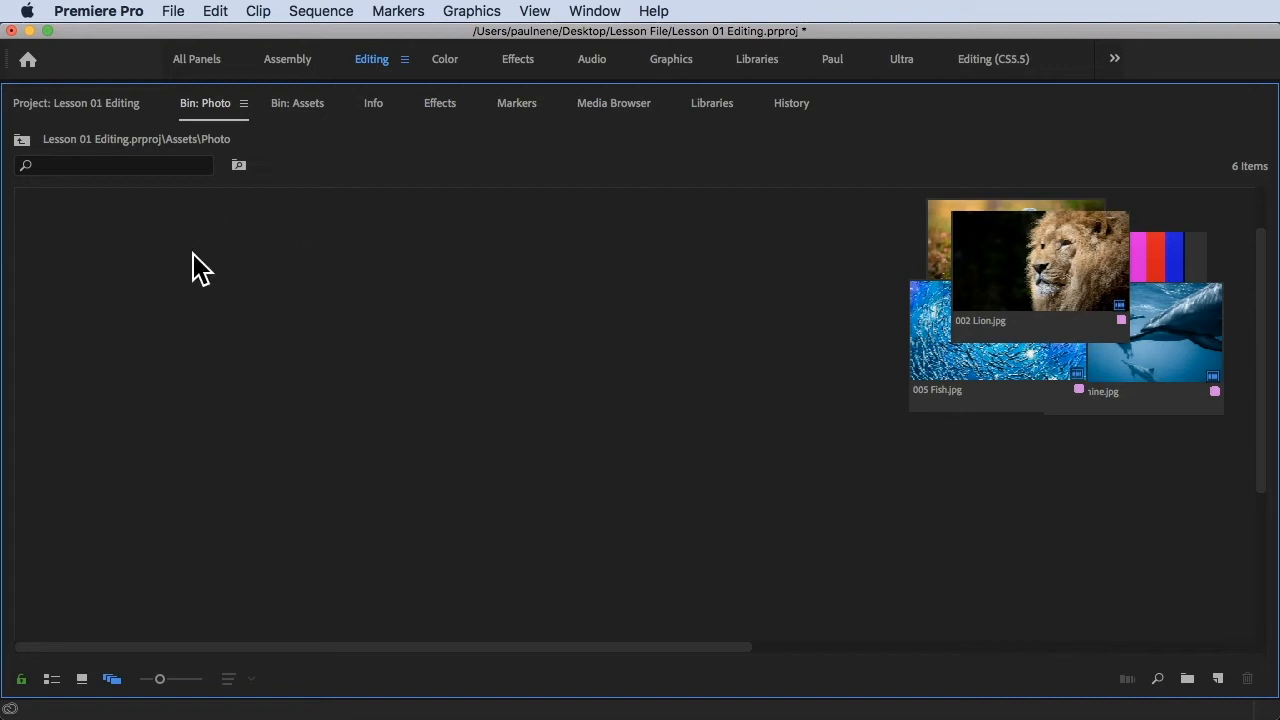
# Create a 1920 × 1080 color matte in FF0000 named red and place it in the canvas's upper-left area
pyautogui.rightClick(125, 232)
pyautogui.moveTo(176, 320)
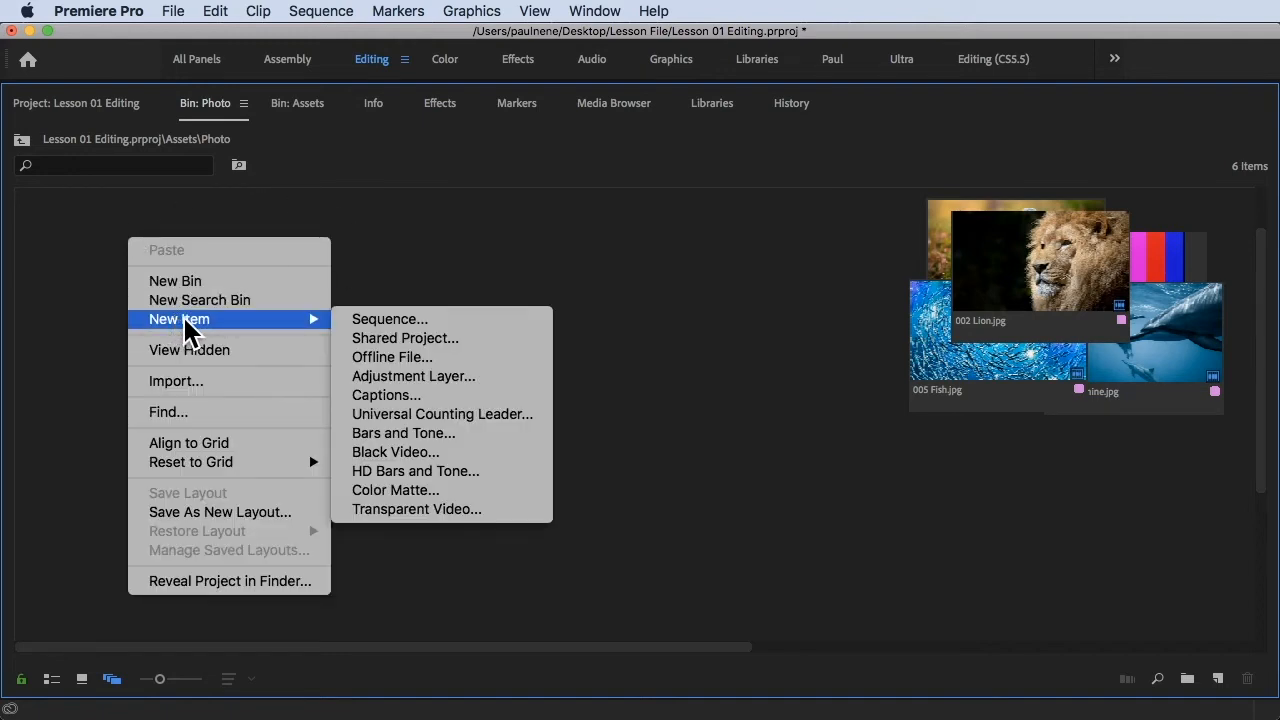
pyautogui.click(434, 490)
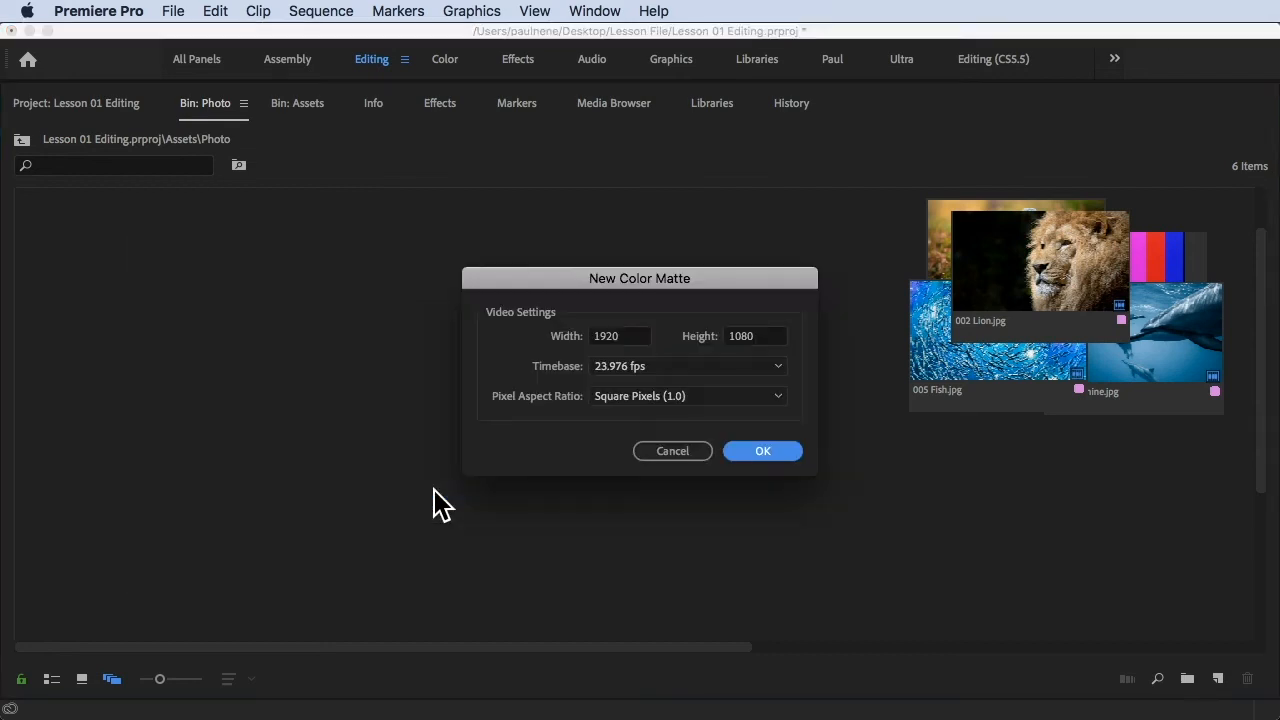
pyautogui.click(763, 452)
pyautogui.moveTo(426, 260)
pyautogui.mouseDown()
pyautogui.moveTo(534, 266)
pyautogui.moveTo(509, 239)
pyautogui.moveTo(680, 516)
pyautogui.mouseUp()
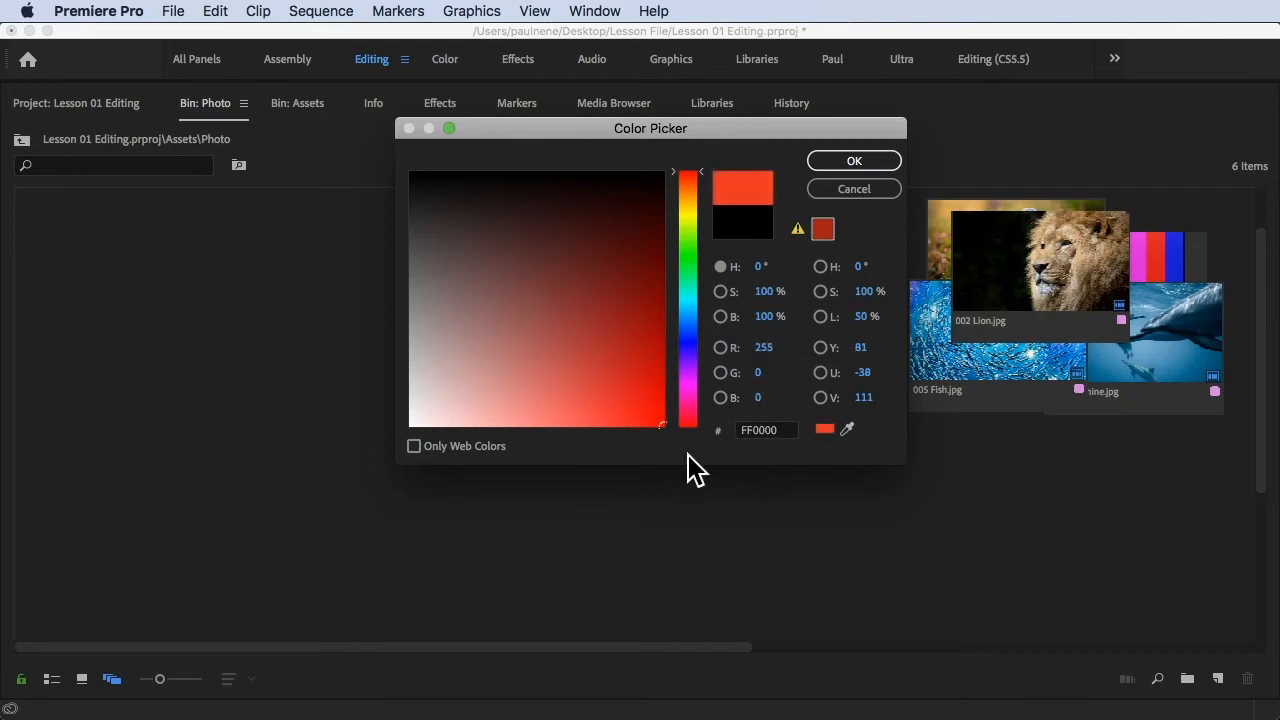
pyautogui.click(841, 163)
pyautogui.write('red')
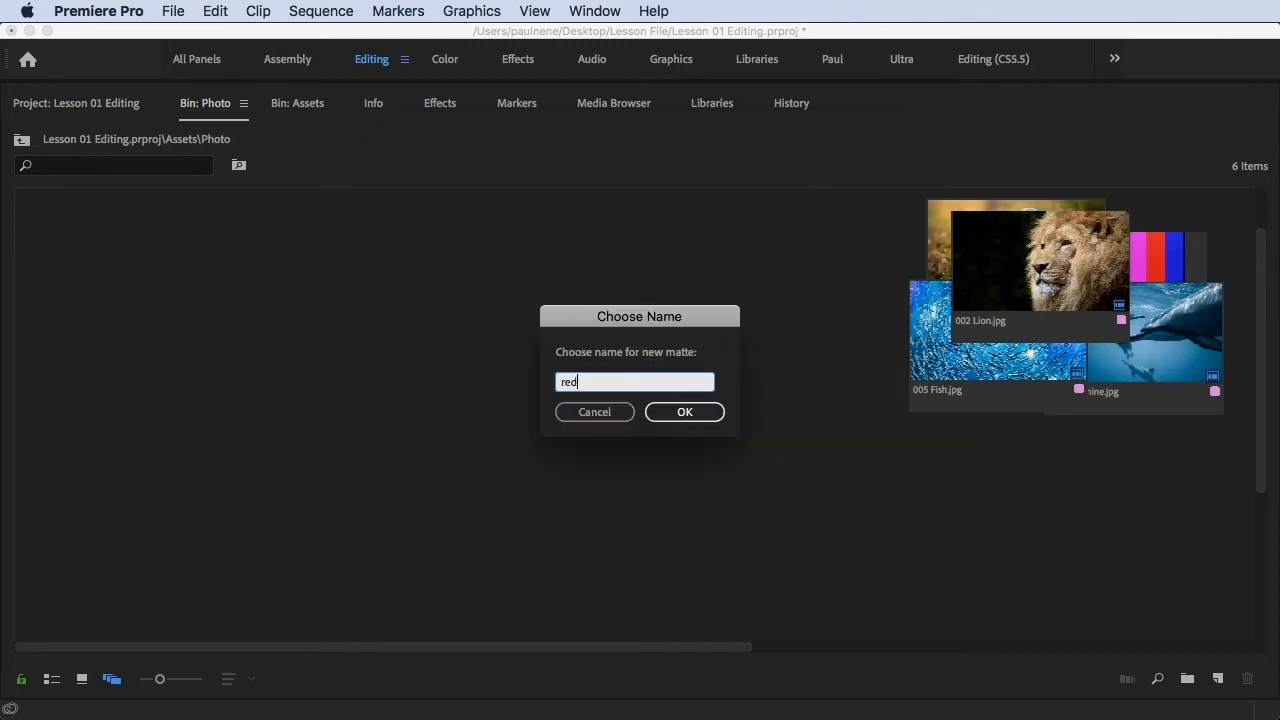
pyautogui.press('Return')
pyautogui.moveTo(129, 531); pyautogui.dragTo(505, 341)
pyautogui.moveTo(509, 288); pyautogui.dragTo(201, 256)
pyautogui.click(322, 395)
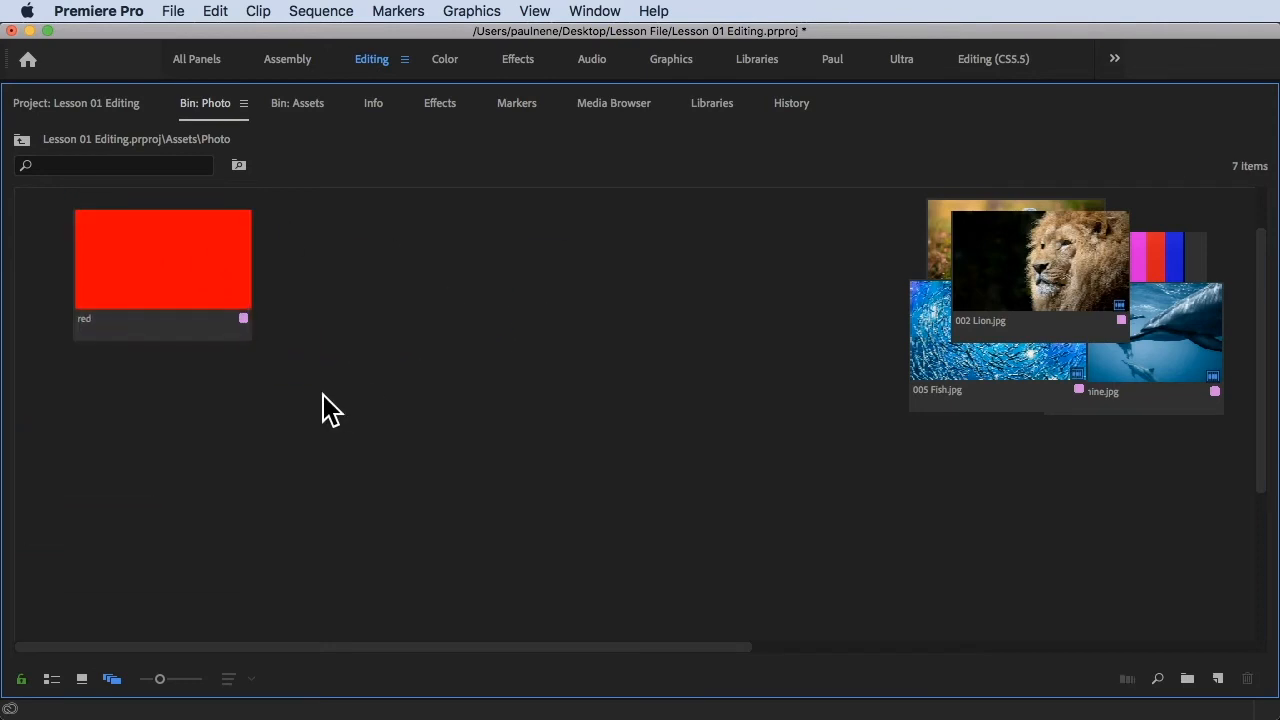
# Create a 1920 × 1080 color matte in 2C1CAB named blue and place it to the right of the red matte
pyautogui.rightClick(322, 407)
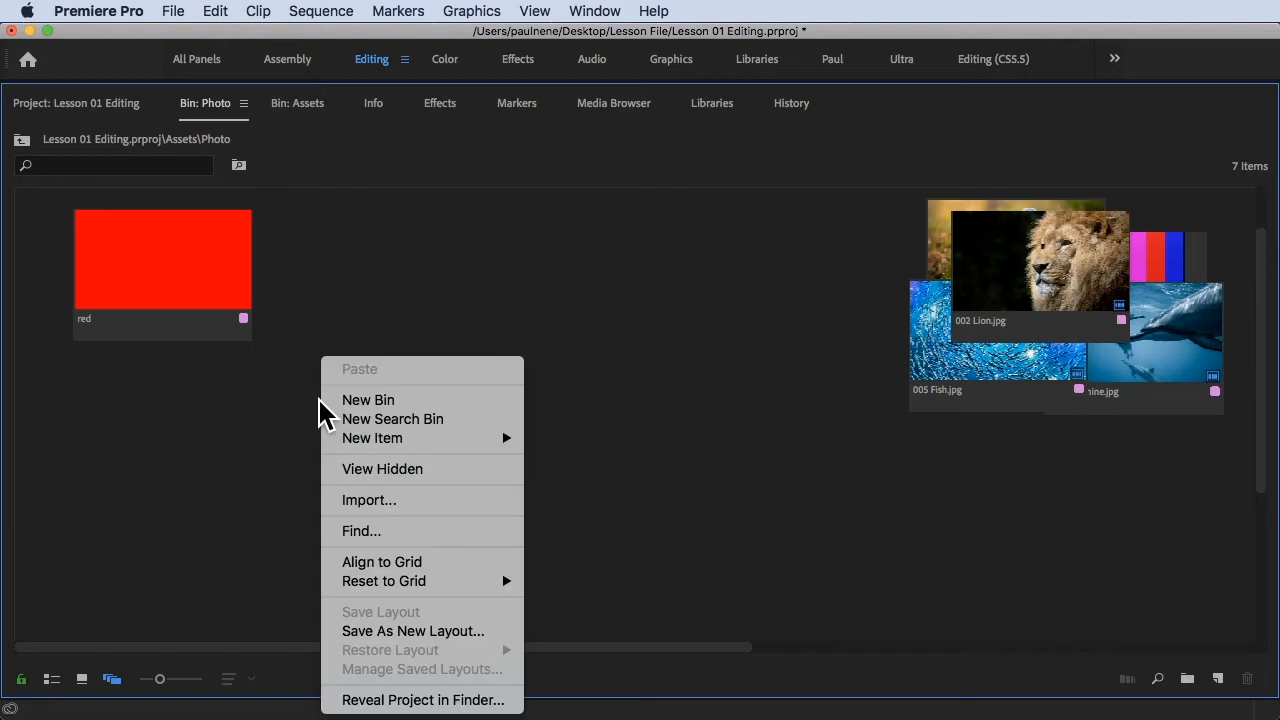
pyautogui.moveTo(420, 438)
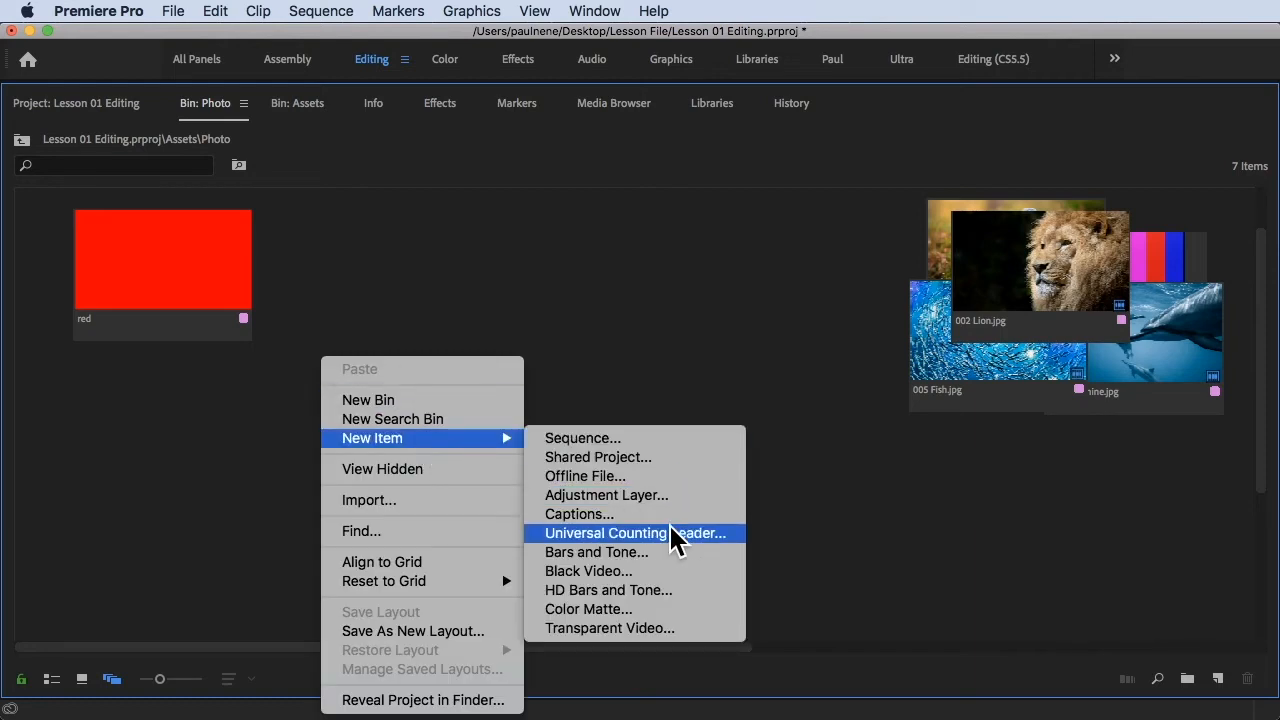
pyautogui.click(630, 609)
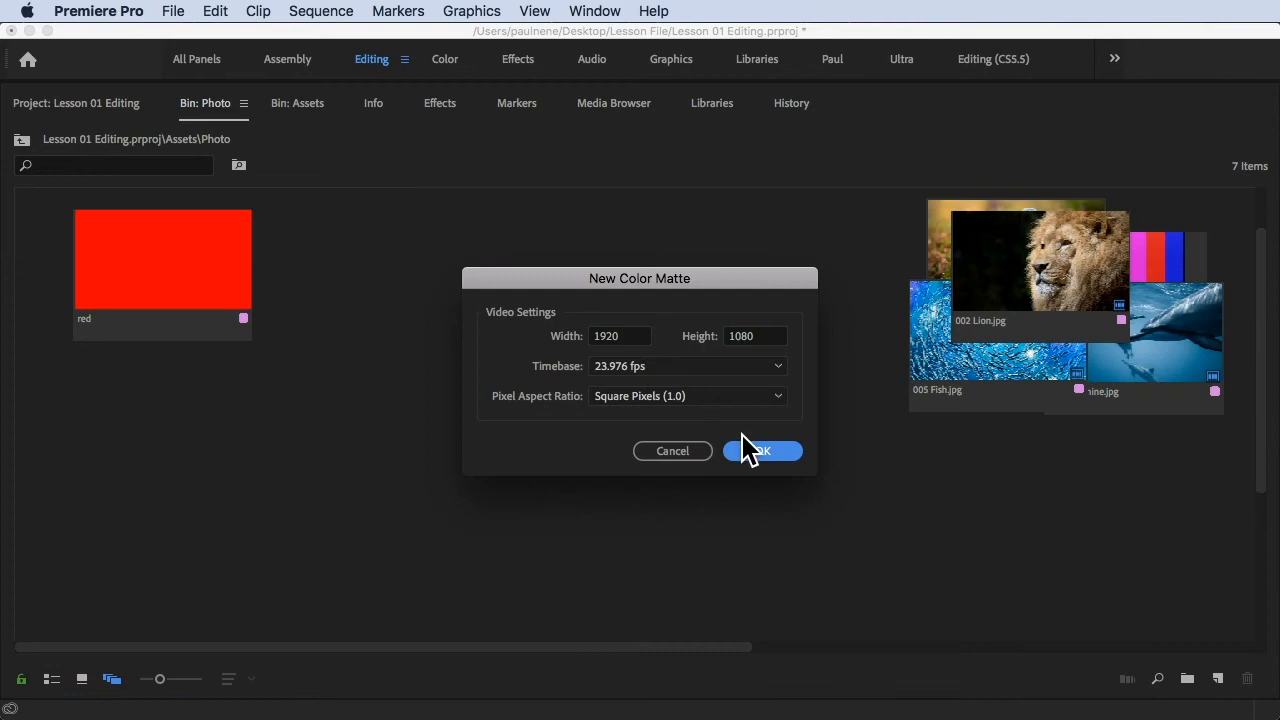
pyautogui.click(752, 451)
pyautogui.click(538, 260)
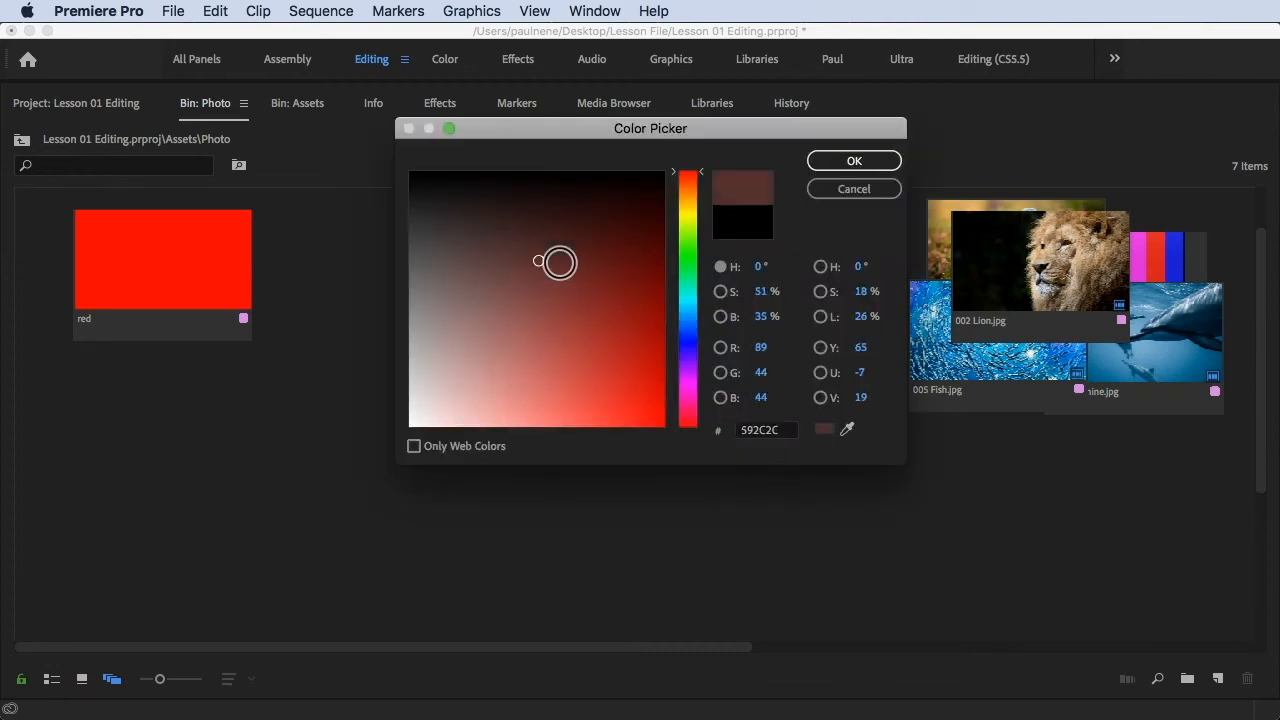
pyautogui.click(688, 344)
pyautogui.moveTo(626, 323); pyautogui.dragTo(622, 343)
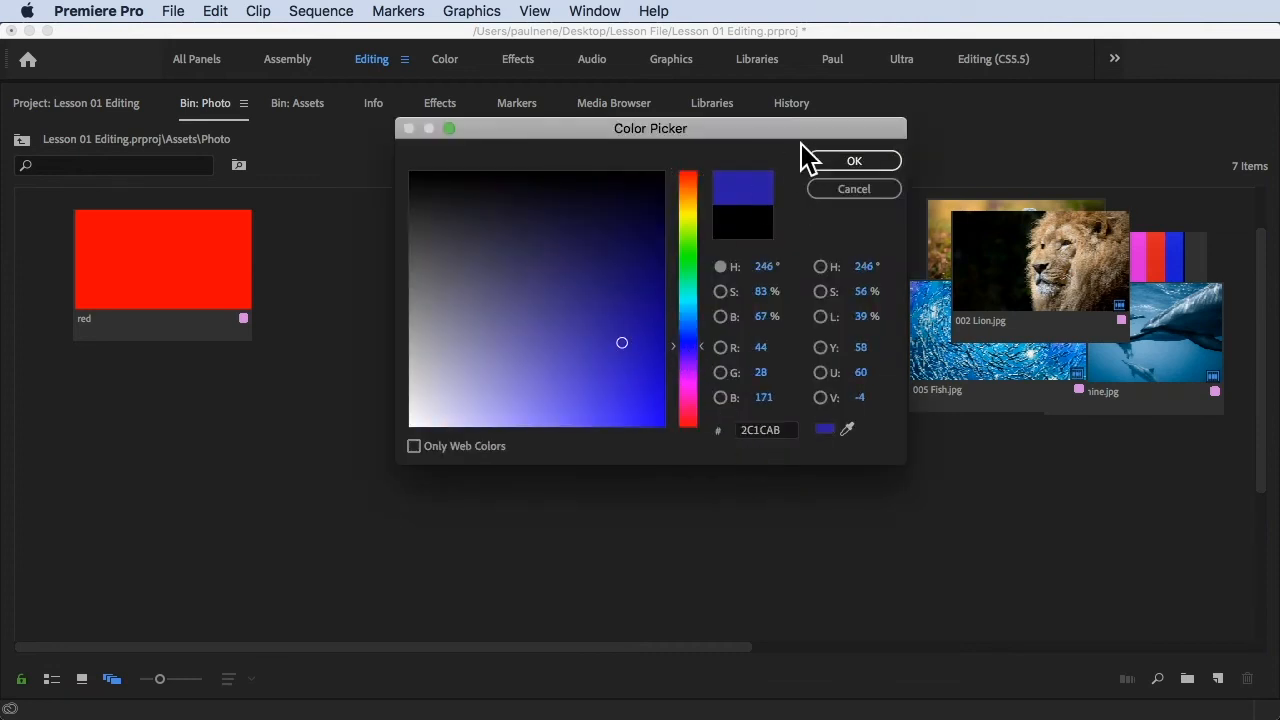
pyautogui.click(850, 163)
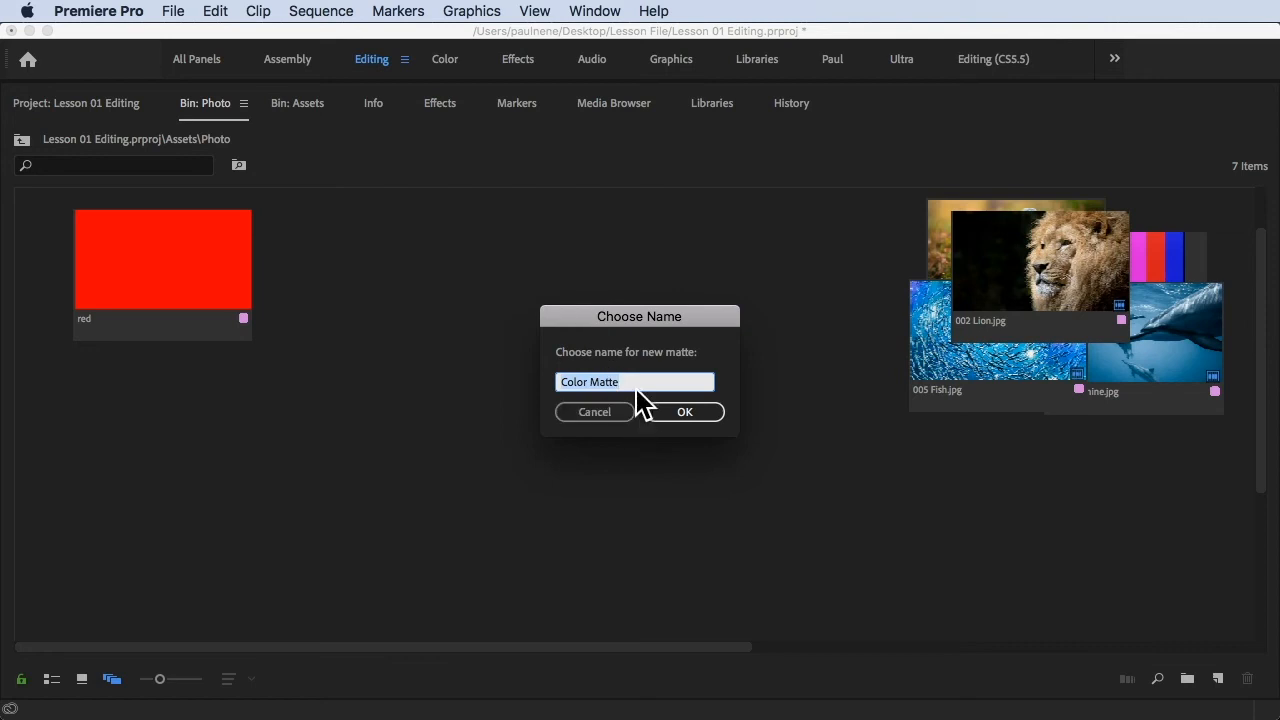
pyautogui.write('blue')
pyautogui.press('Return')
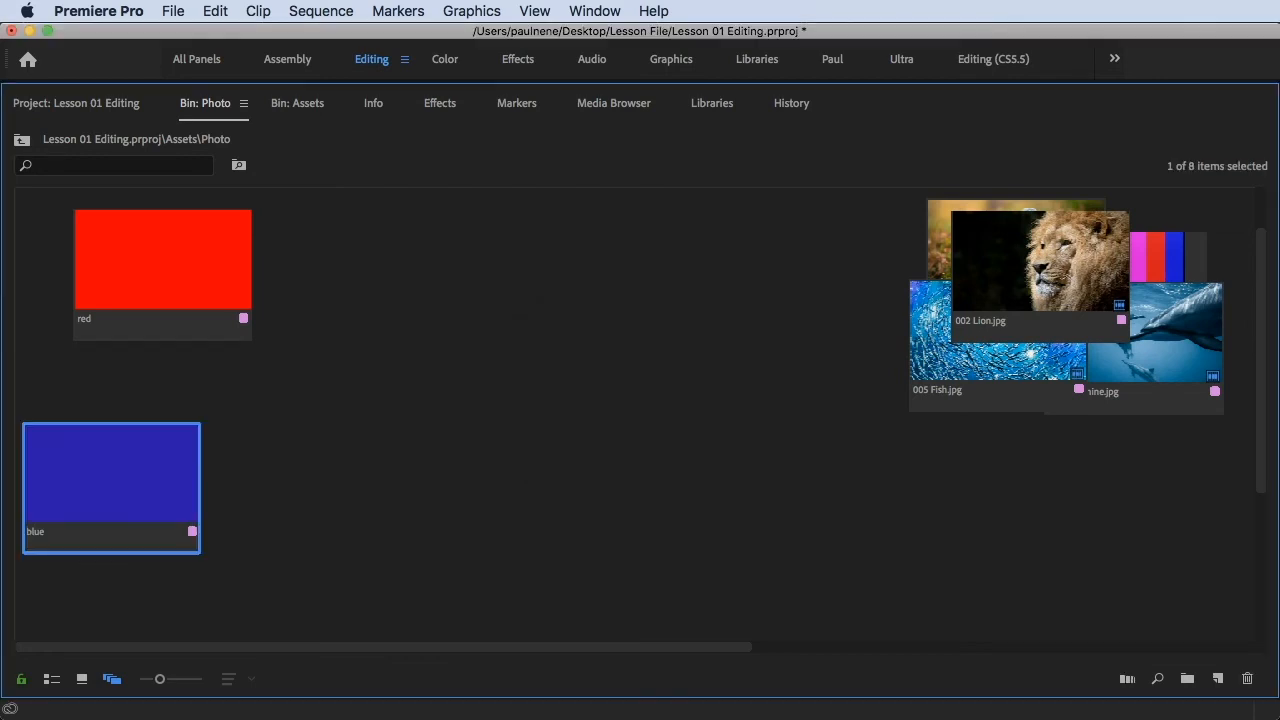
pyautogui.moveTo(129, 494); pyautogui.dragTo(443, 283)
pyautogui.click(548, 515)
# Create a 1920 × 1080 color matte in 175320 named green, place it to the right of the blue matte, and deselect it
pyautogui.rightClick(548, 516)
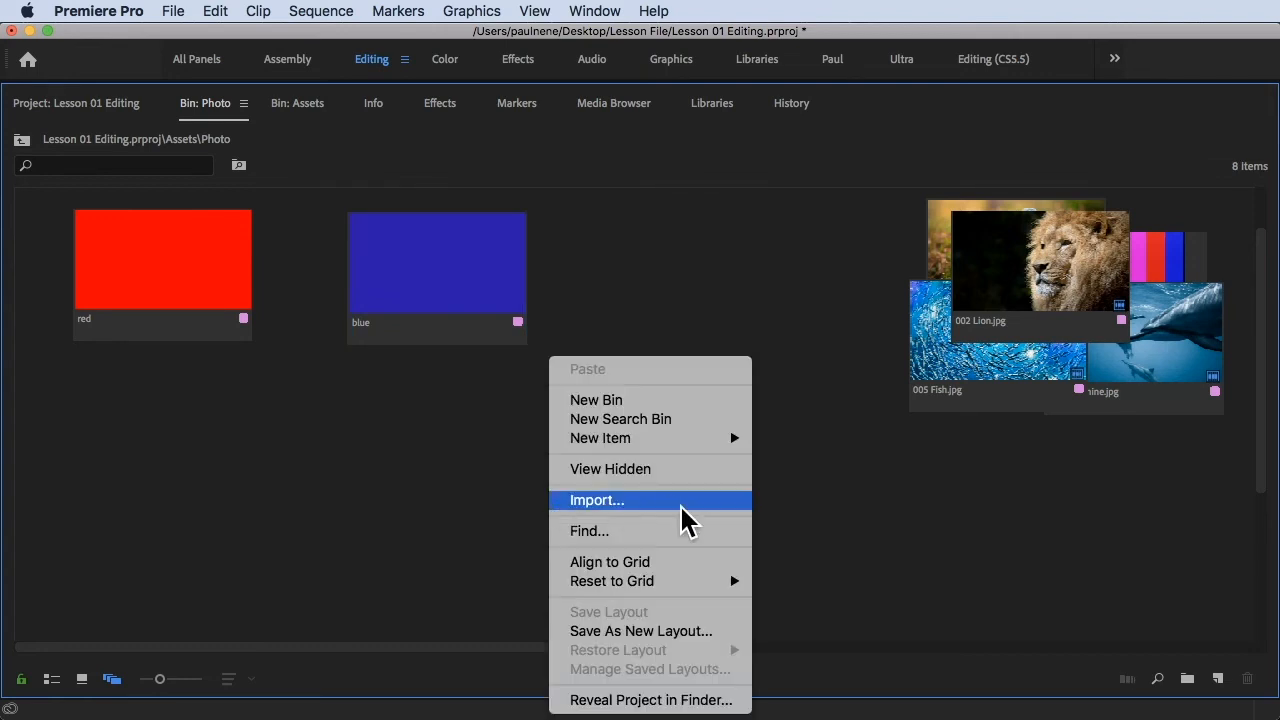
pyautogui.moveTo(652, 447)
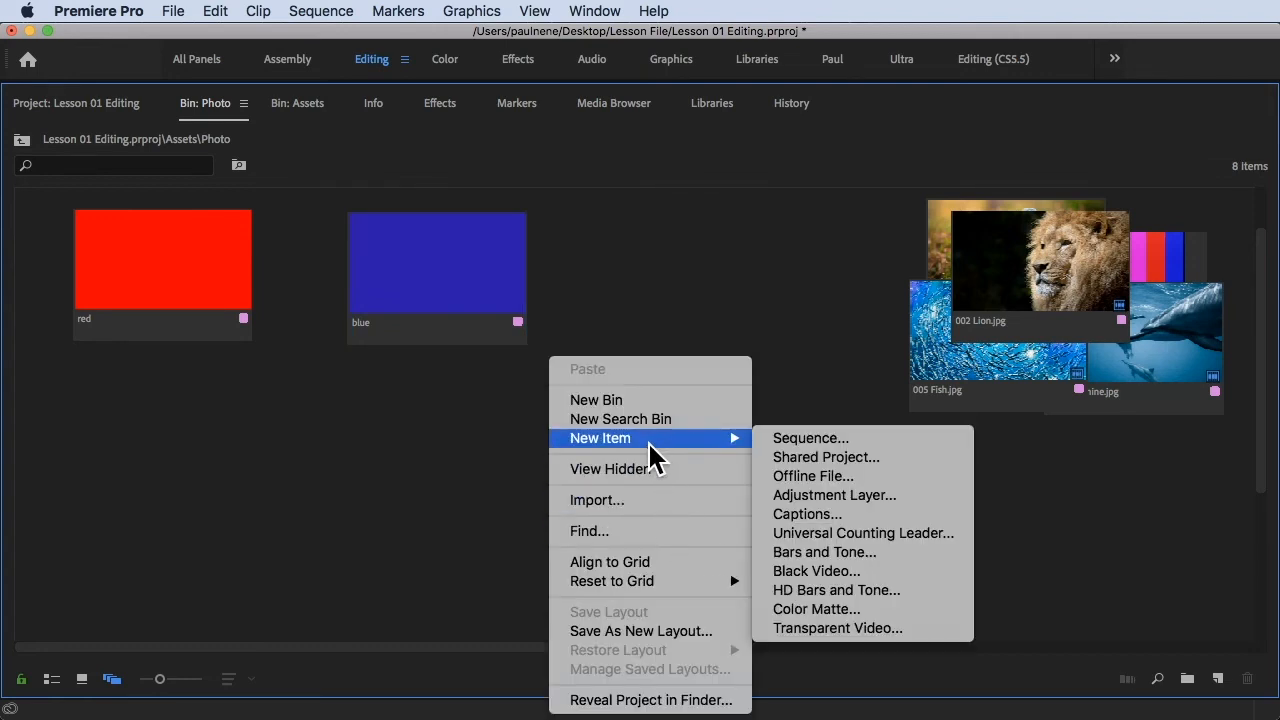
pyautogui.click(837, 609)
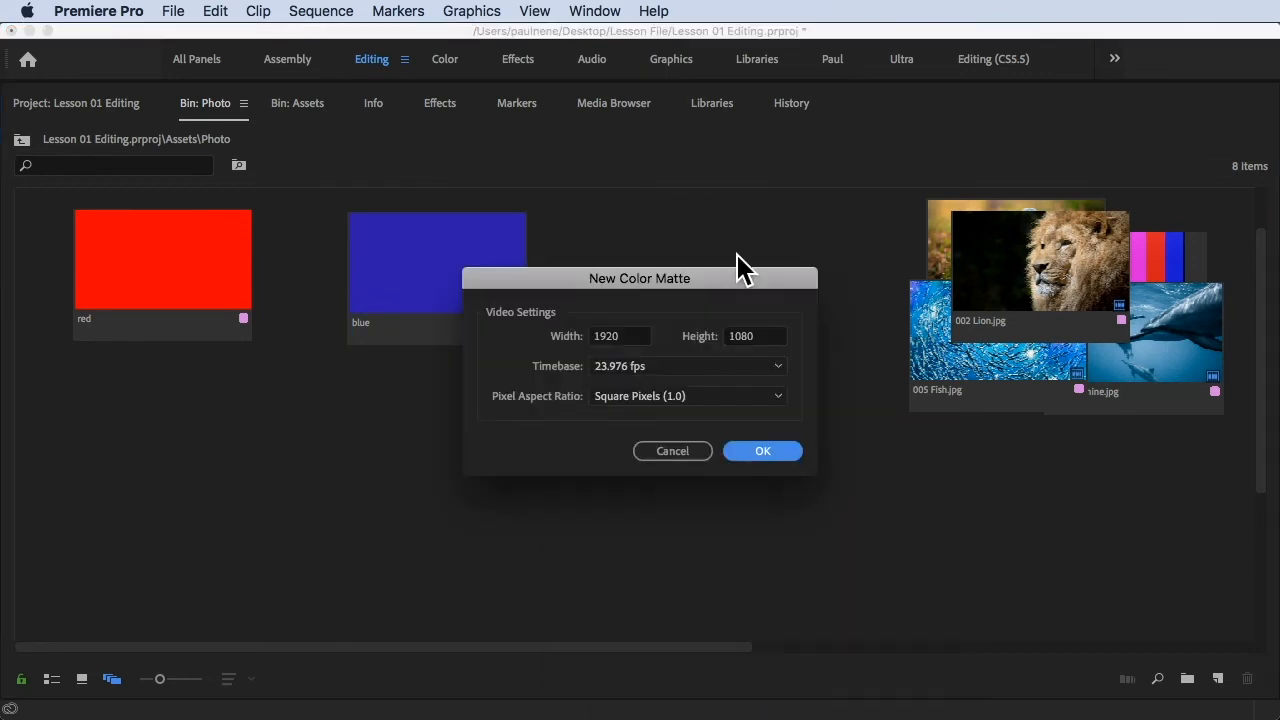
pyautogui.click(763, 451)
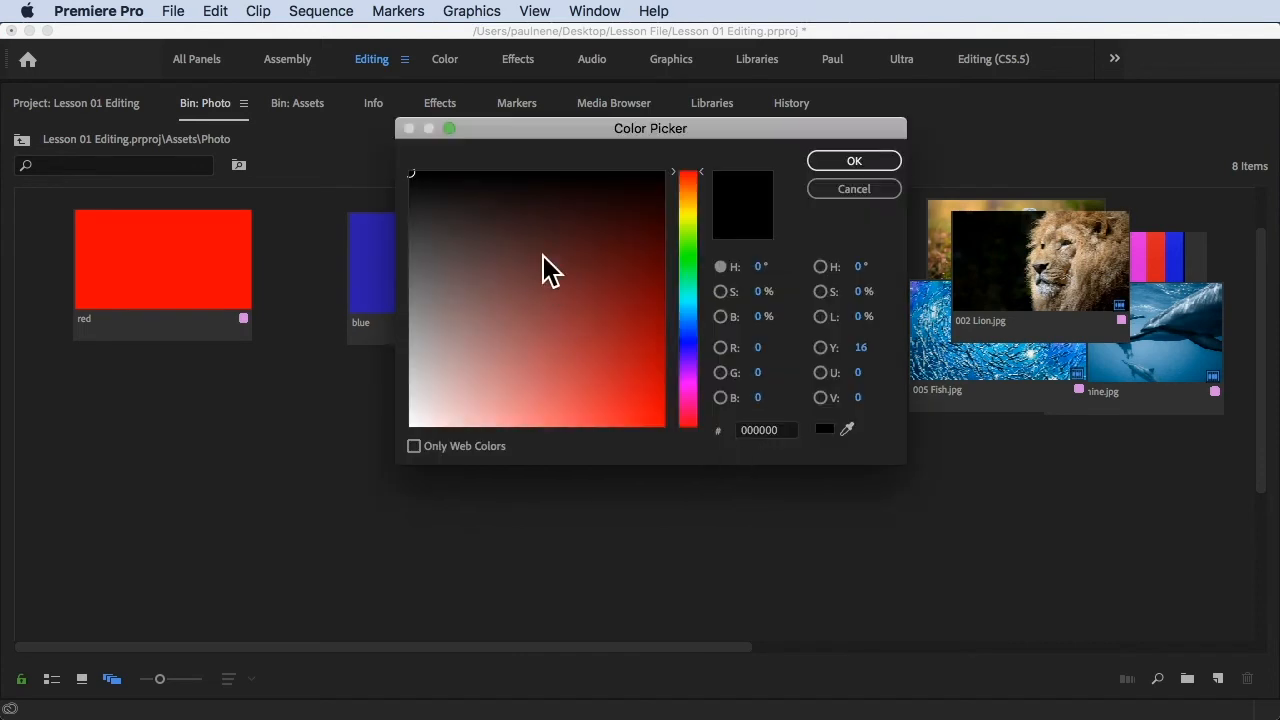
pyautogui.click(689, 264)
pyautogui.click(593, 255)
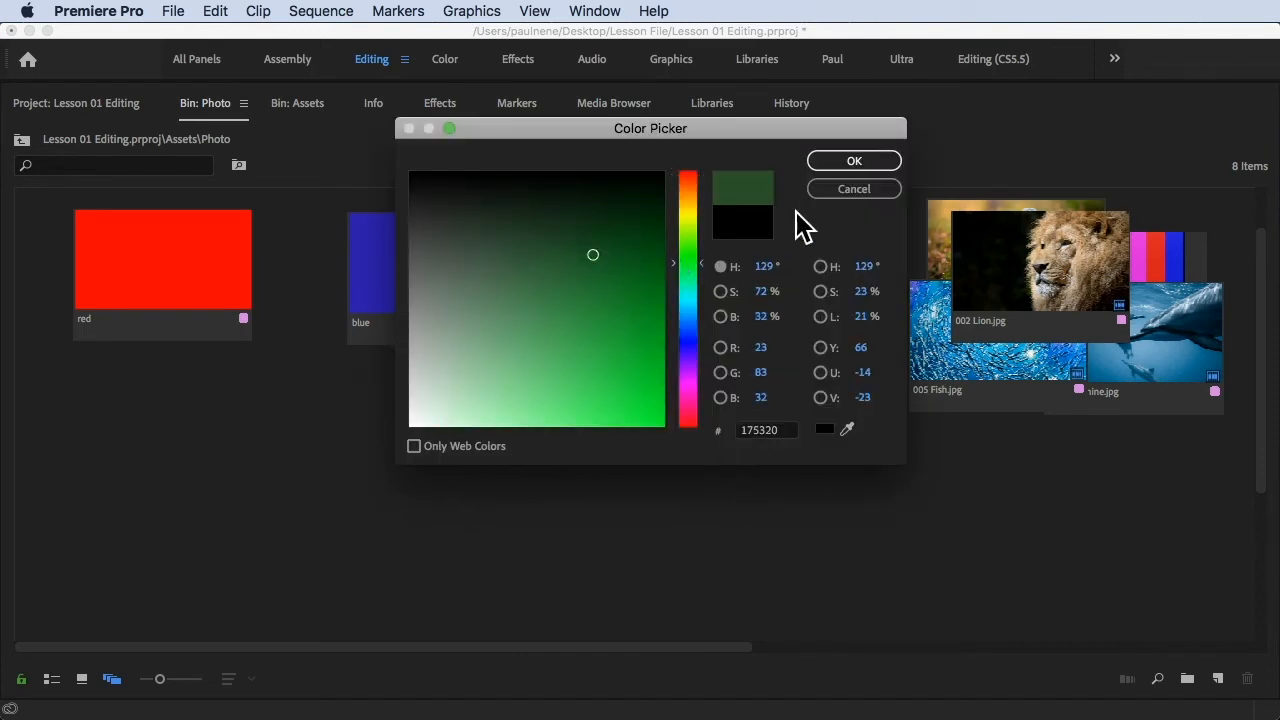
pyautogui.click(855, 161)
pyautogui.write('green')
pyautogui.press('Return')
pyautogui.moveTo(143, 480); pyautogui.dragTo(729, 283)
pyautogui.click(868, 541)
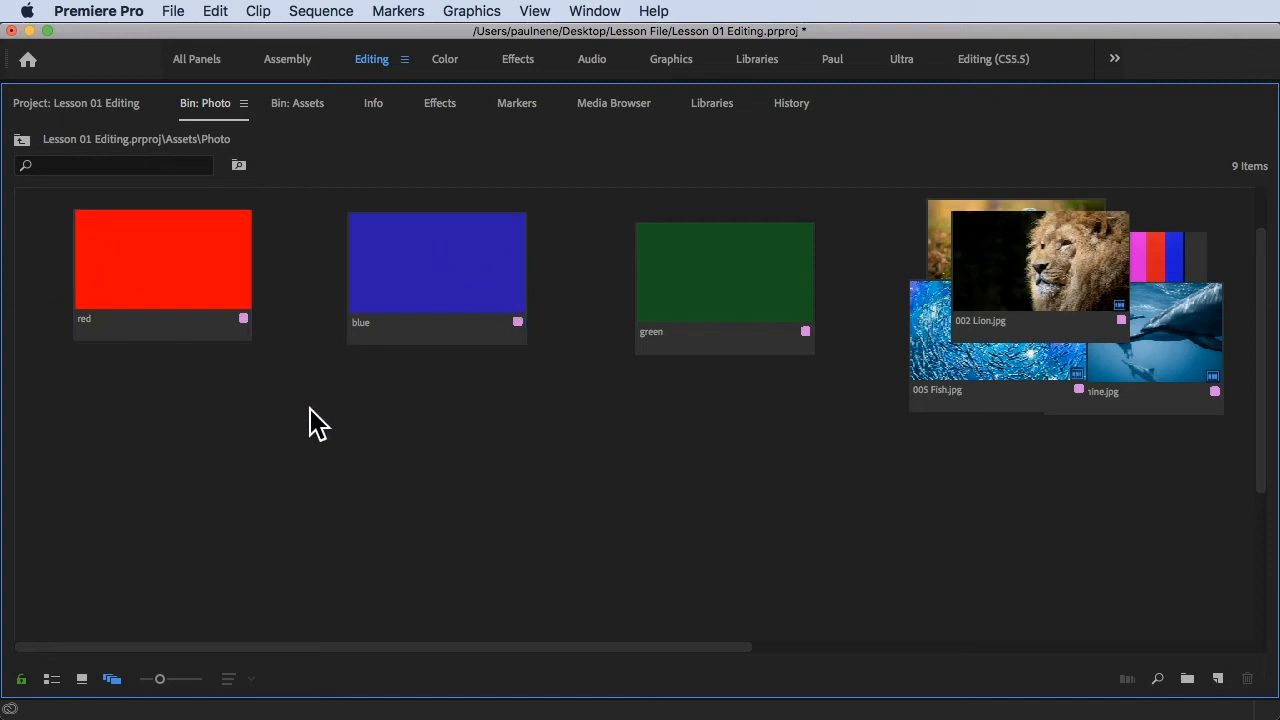
# Group the lion and color bars over the red matte, the baby and fish over blue, and the deer and dolphin over green
pyautogui.moveTo(1057, 251); pyautogui.dragTo(163, 320)
pyautogui.moveTo(1040, 292); pyautogui.dragTo(420, 404)
pyautogui.moveTo(1092, 308); pyautogui.dragTo(766, 331)
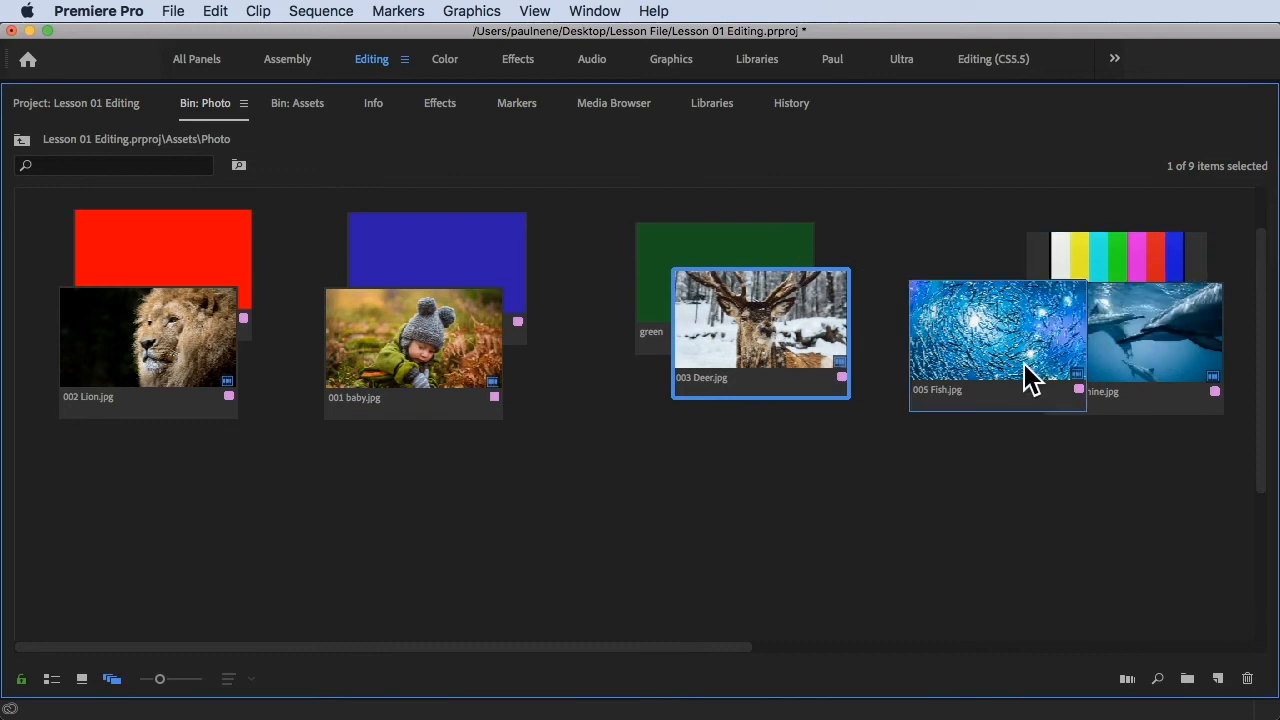
pyautogui.moveTo(1132, 310); pyautogui.dragTo(920, 418)
pyautogui.moveTo(1051, 349); pyautogui.dragTo(523, 408)
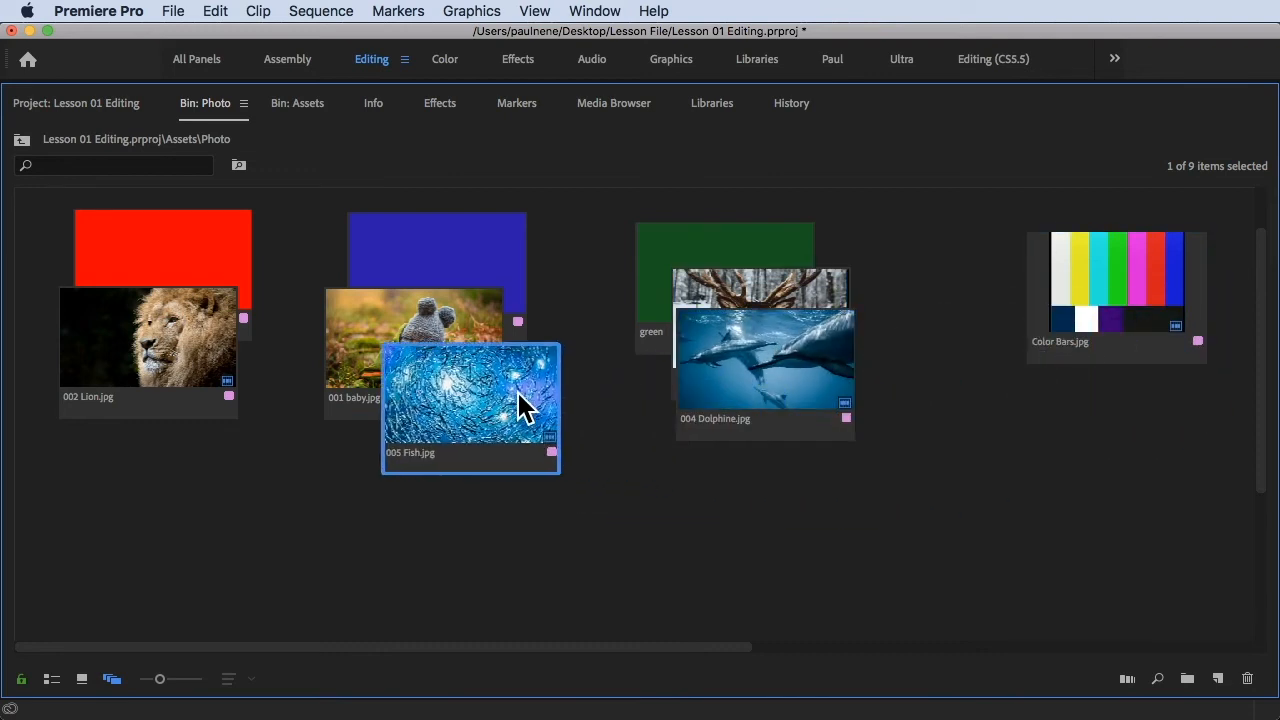
pyautogui.moveTo(1098, 275); pyautogui.dragTo(172, 345)
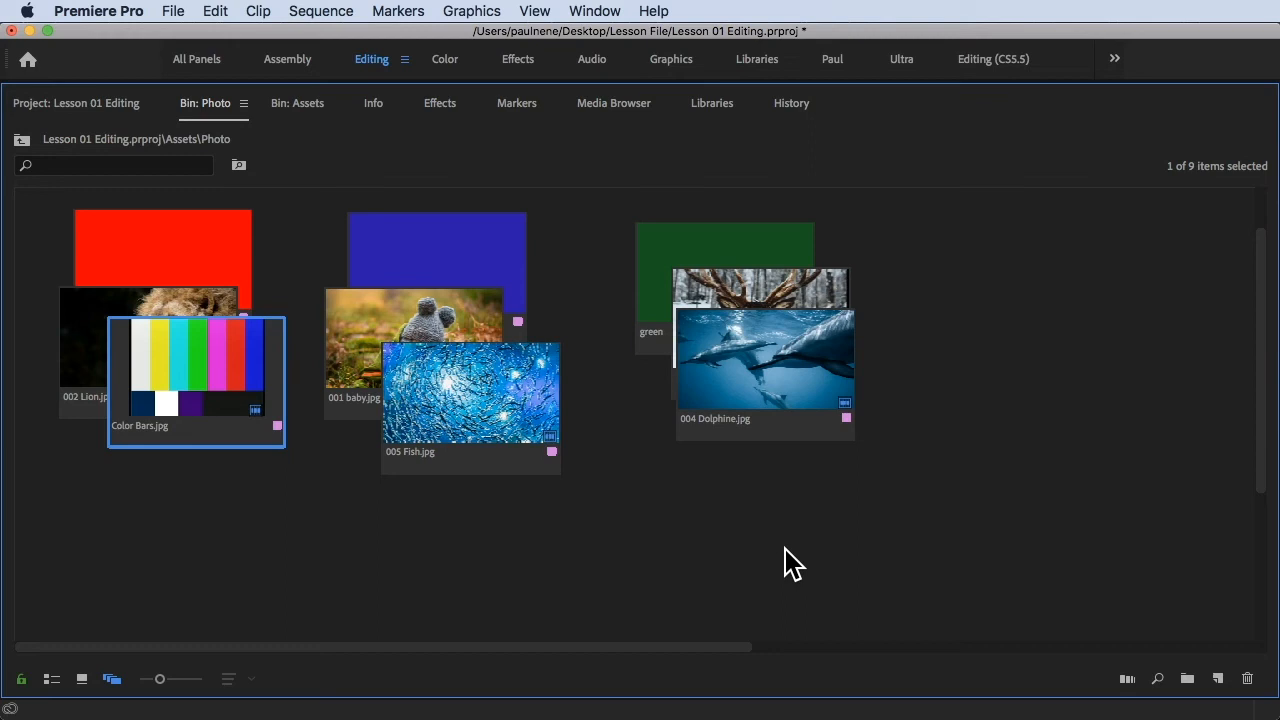
pyautogui.moveTo(580, 557); pyautogui.dragTo(423, 360)
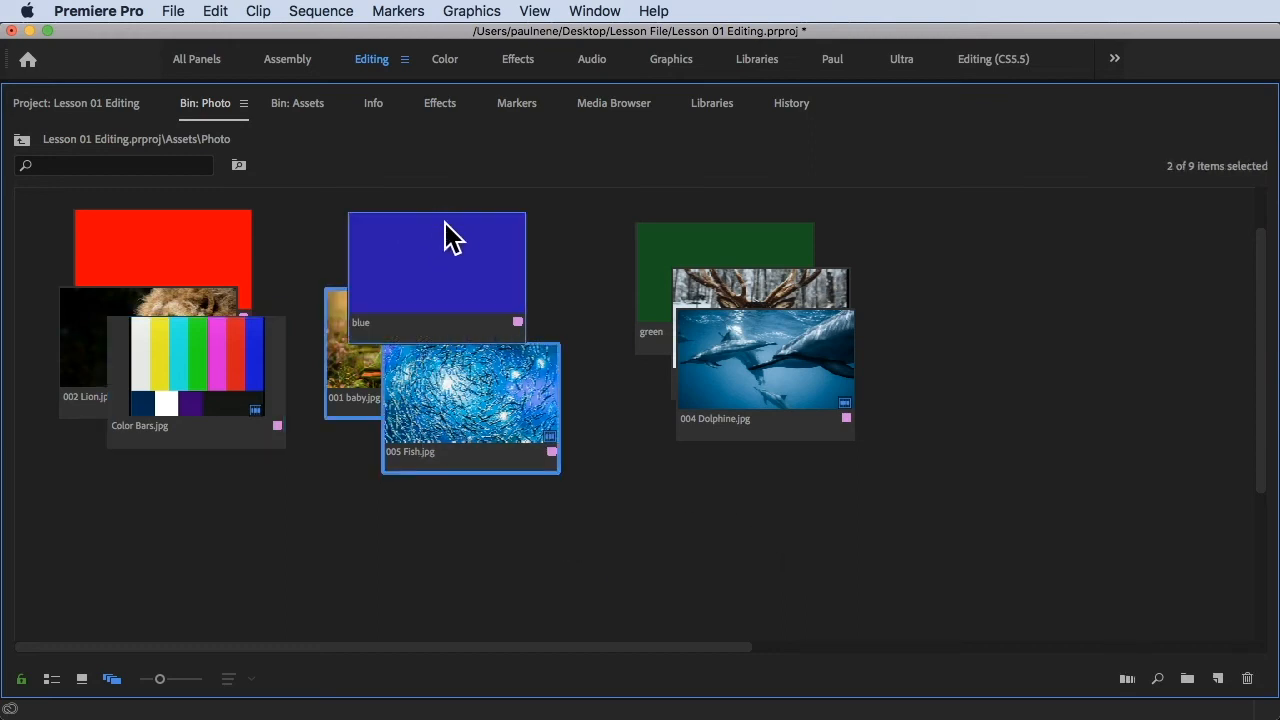
pyautogui.click(510, 488)
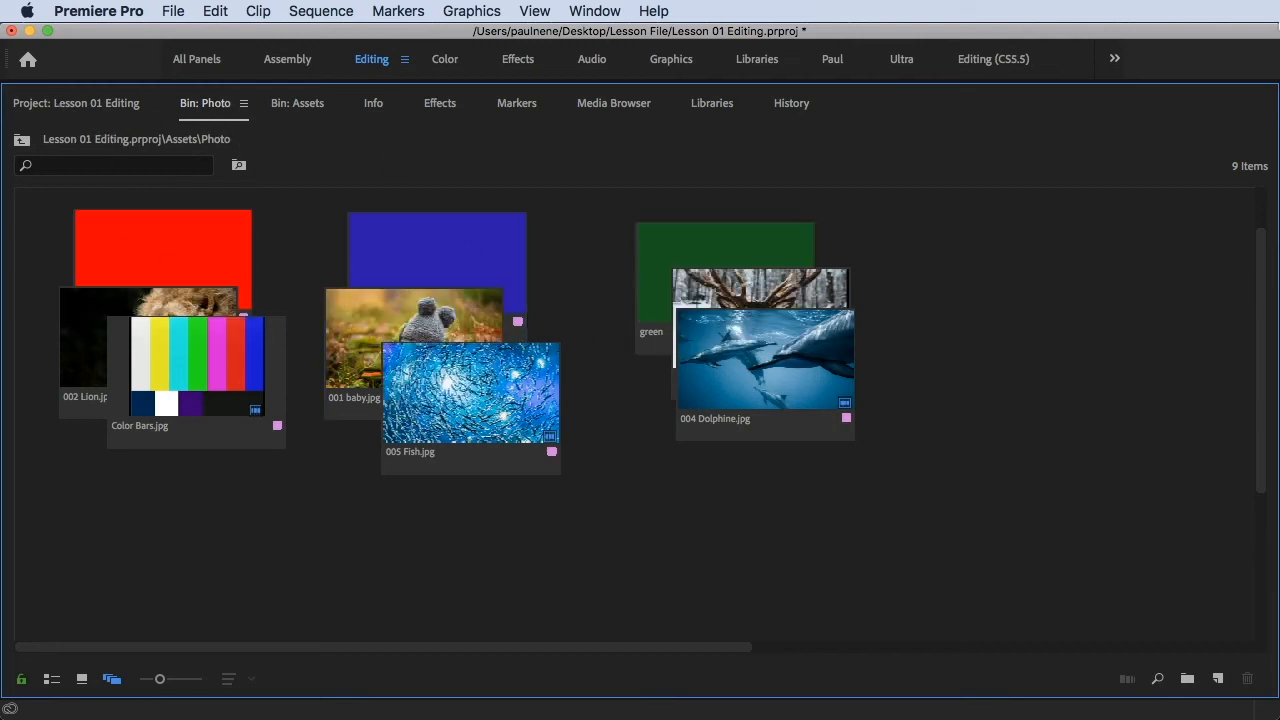
pyautogui.moveTo(1255, 328)
pyautogui.moveTo(764, 385)
pyautogui.mouseDown()
pyautogui.moveTo(689, 500)
pyautogui.moveTo(755, 386)
pyautogui.mouseUp()
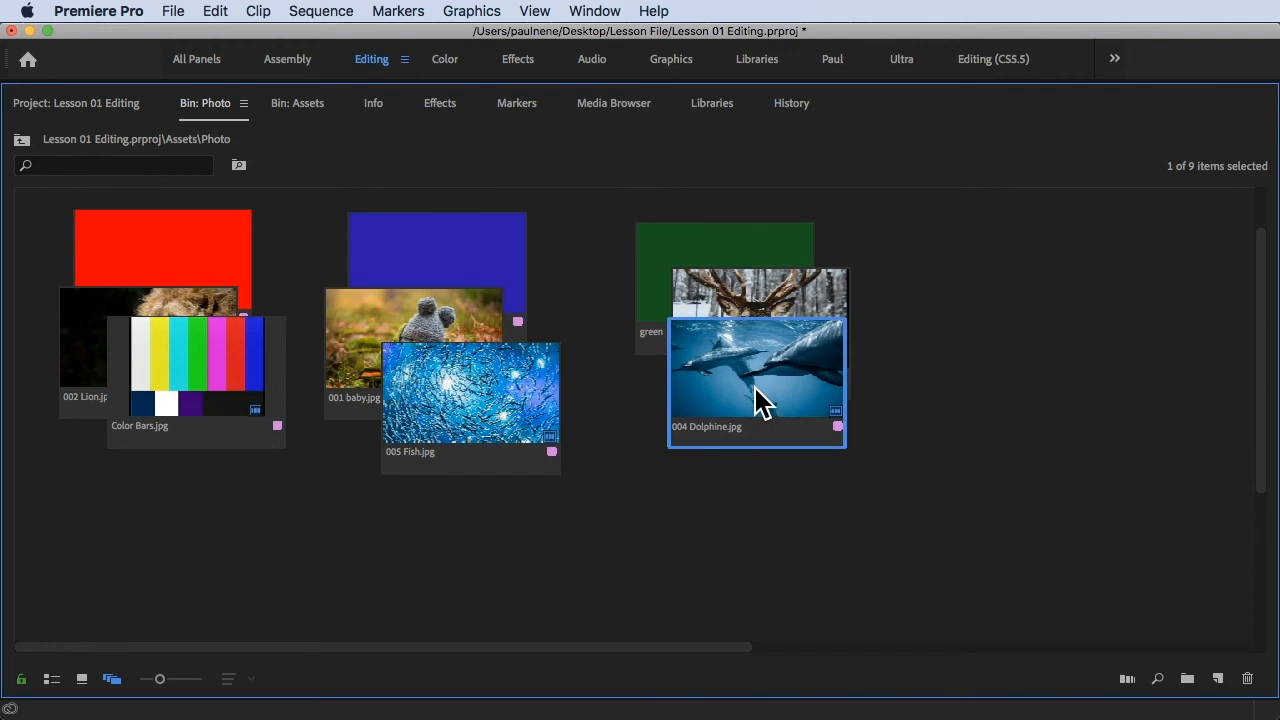
# Restore the maximized Photo bin to its place in the workspace, widen its panel, and shrink the thumbnails to the smallest size
pyautogui.press('`')
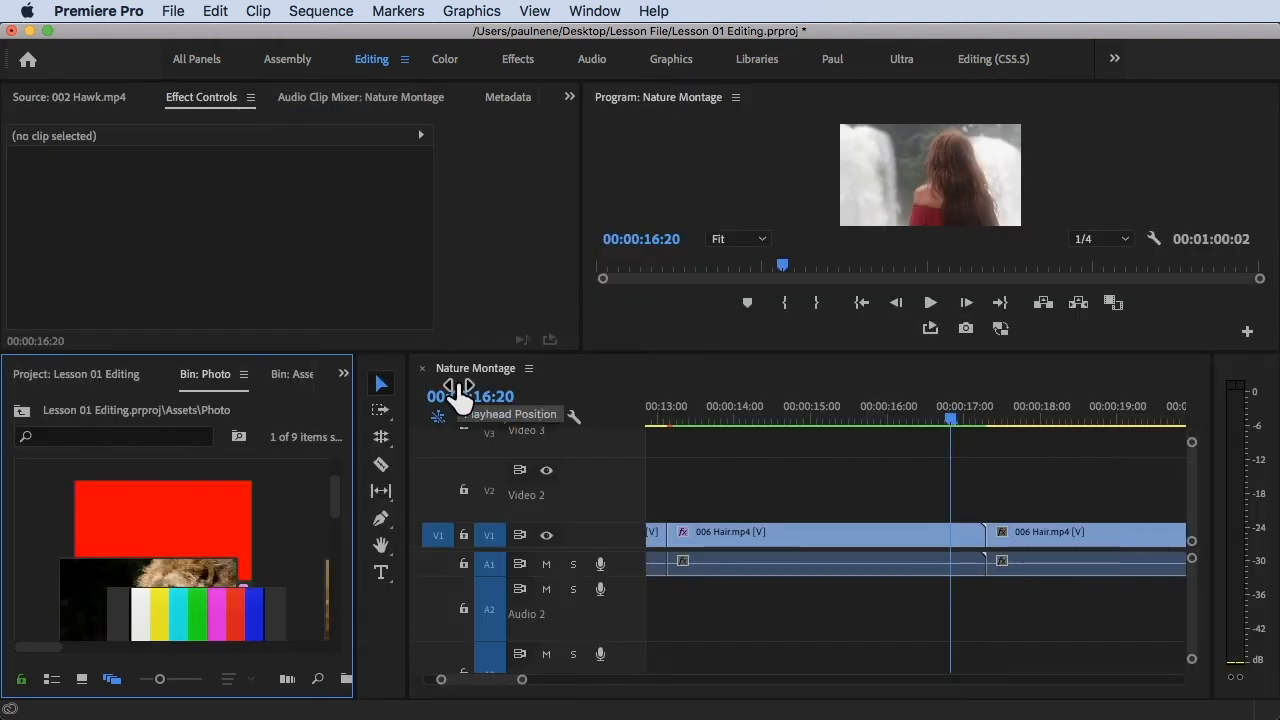
pyautogui.moveTo(355, 500); pyautogui.dragTo(451, 503)
pyautogui.moveTo(162, 679); pyautogui.dragTo(143, 688)
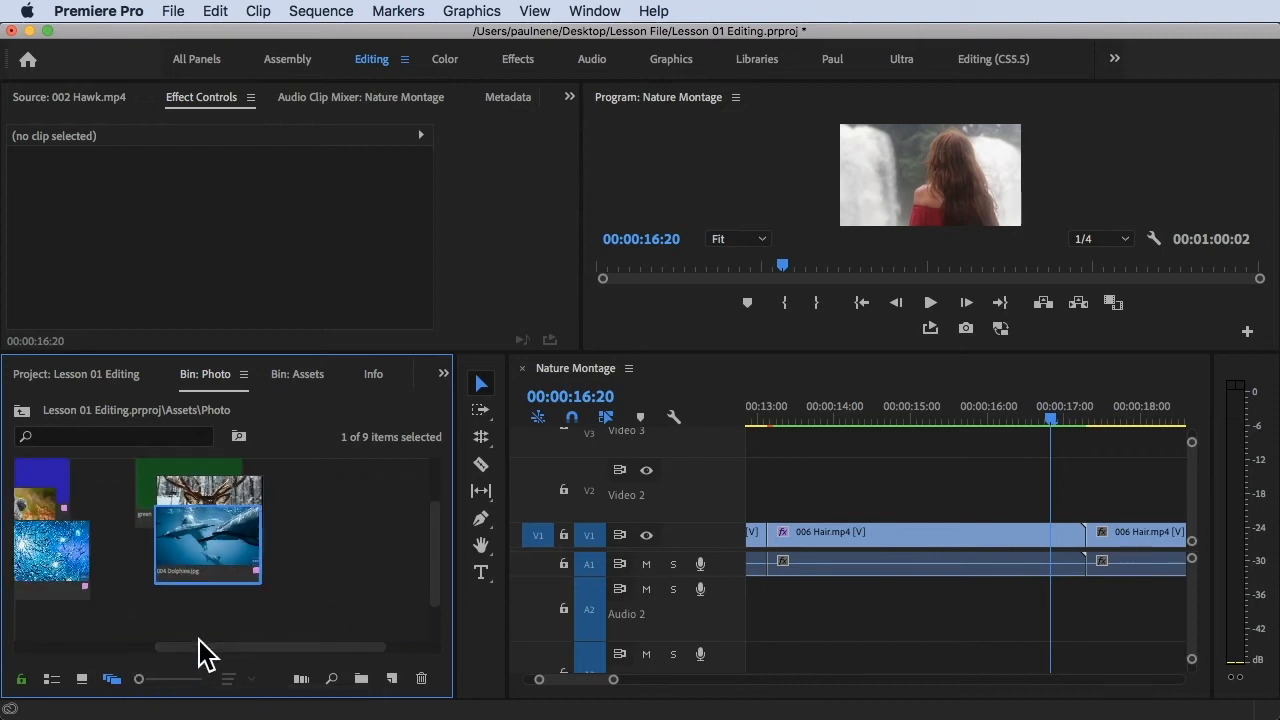
pyautogui.moveTo(220, 652); pyautogui.dragTo(114, 643)
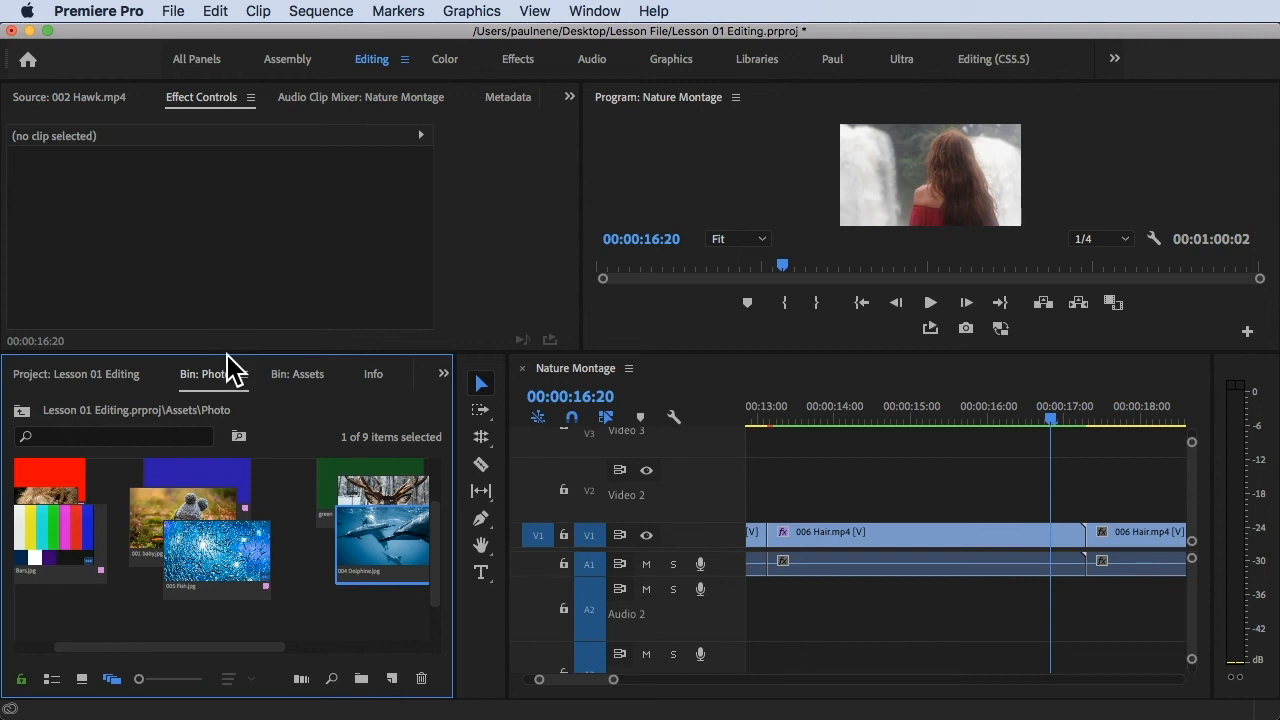
# Make the Photo bin panel taller to show the grouped thumbnails, then lower its top edge to shorten it again
pyautogui.moveTo(229, 352); pyautogui.dragTo(217, 249)
pyautogui.moveTo(176, 655); pyautogui.dragTo(152, 645)
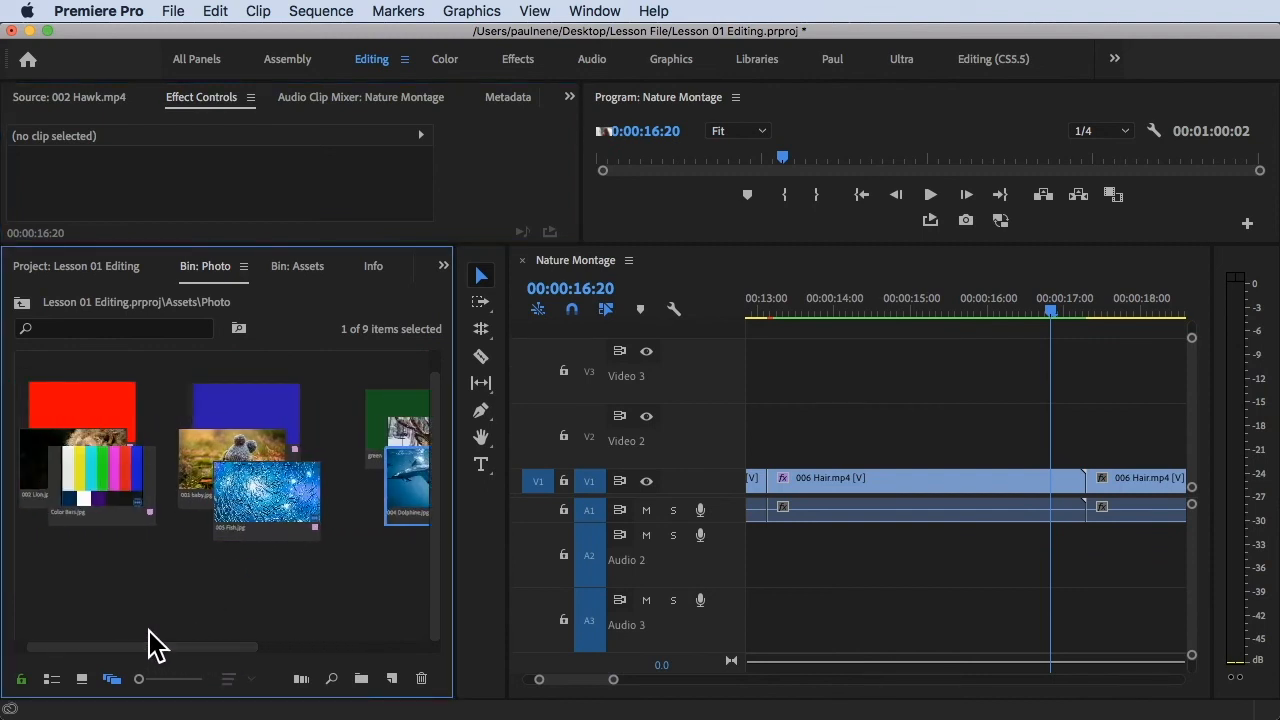
pyautogui.moveTo(155, 646)
pyautogui.mouseDown()
pyautogui.moveTo(188, 645)
pyautogui.moveTo(185, 661)
pyautogui.moveTo(161, 648)
pyautogui.mouseUp()
pyautogui.moveTo(437, 244); pyautogui.dragTo(408, 374)
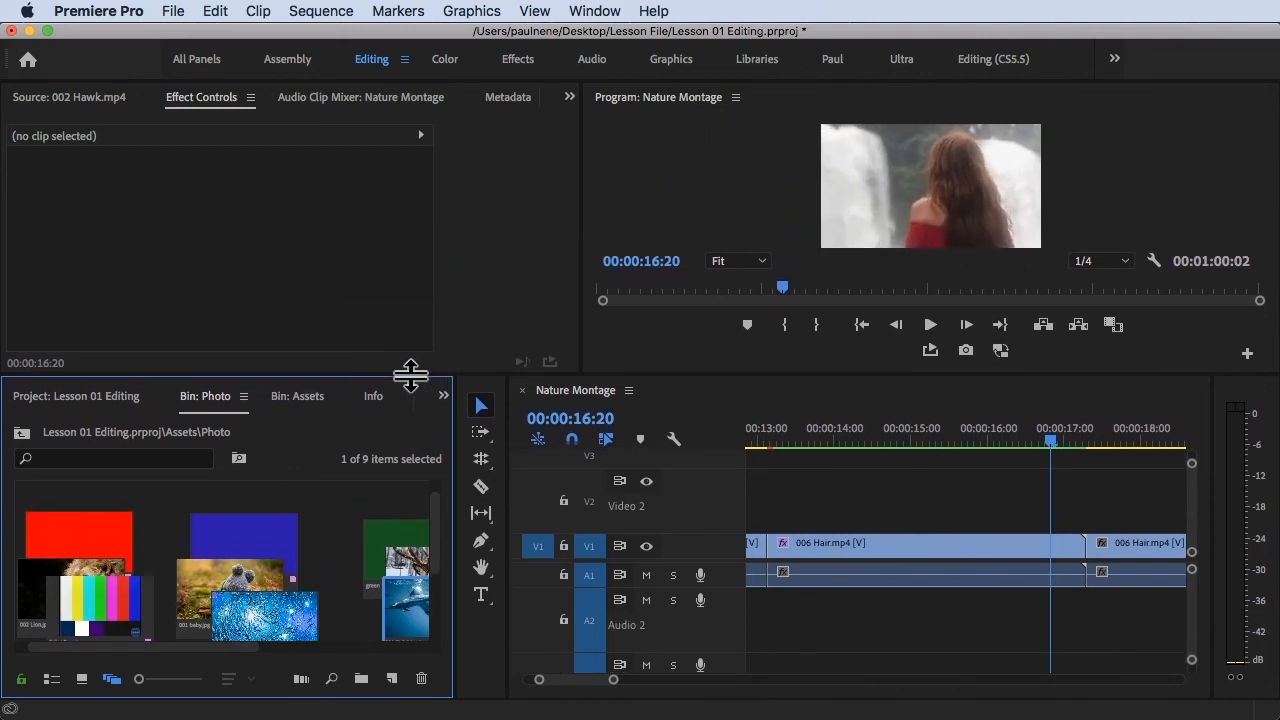
# Maximize the Photo bin panel and enlarge its thumbnails
pyautogui.press('`')
pyautogui.moveTo(141, 679); pyautogui.dragTo(158, 679)
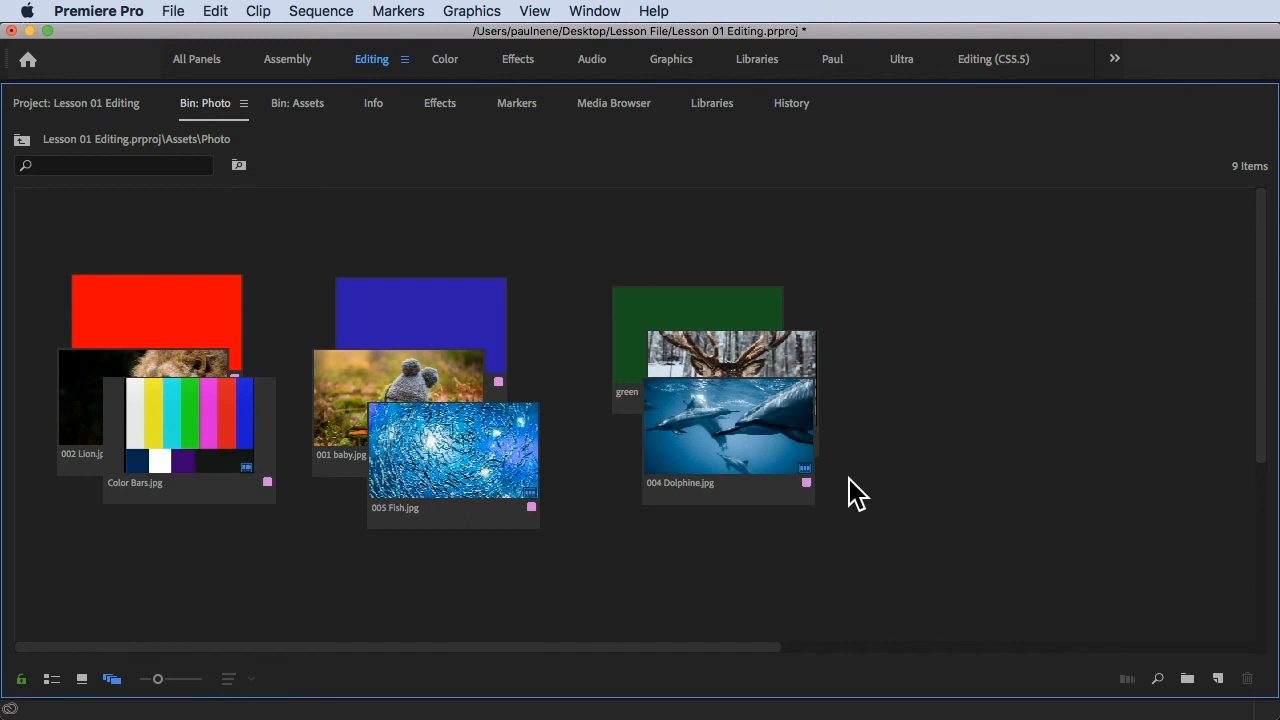
pyautogui.rightClick(878, 287)
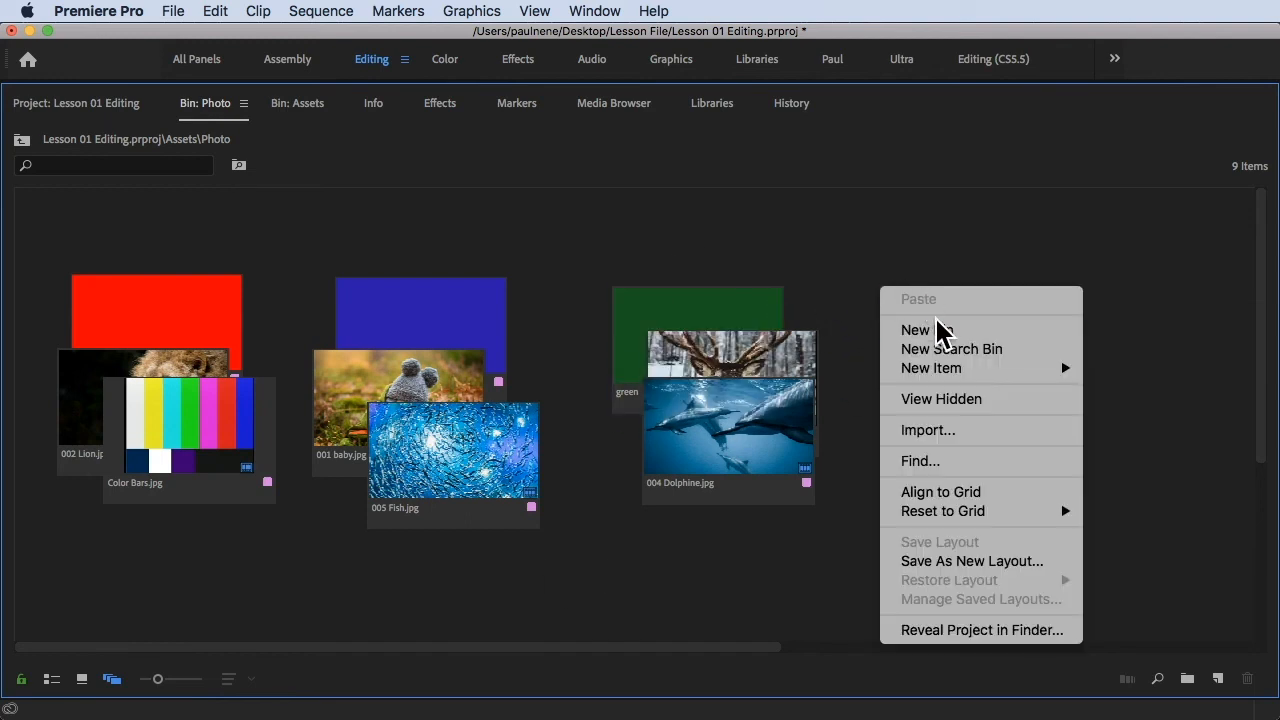
pyautogui.moveTo(950, 372)
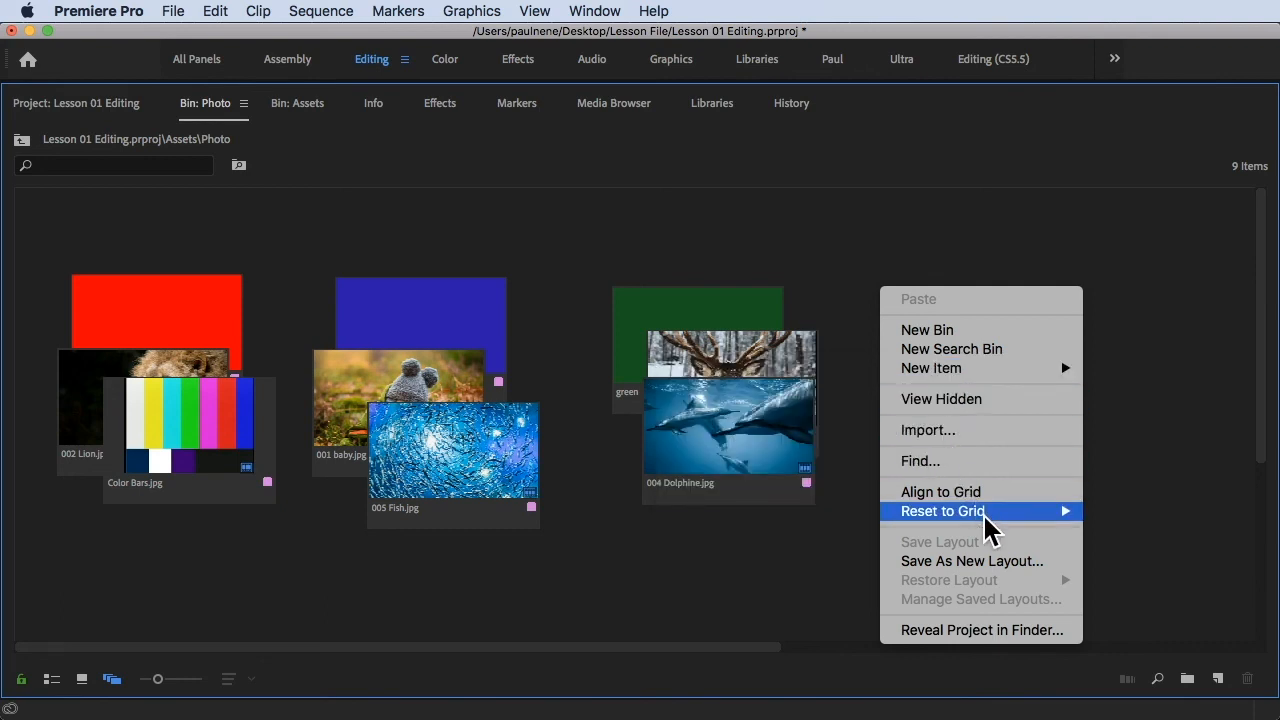
pyautogui.moveTo(985, 518)
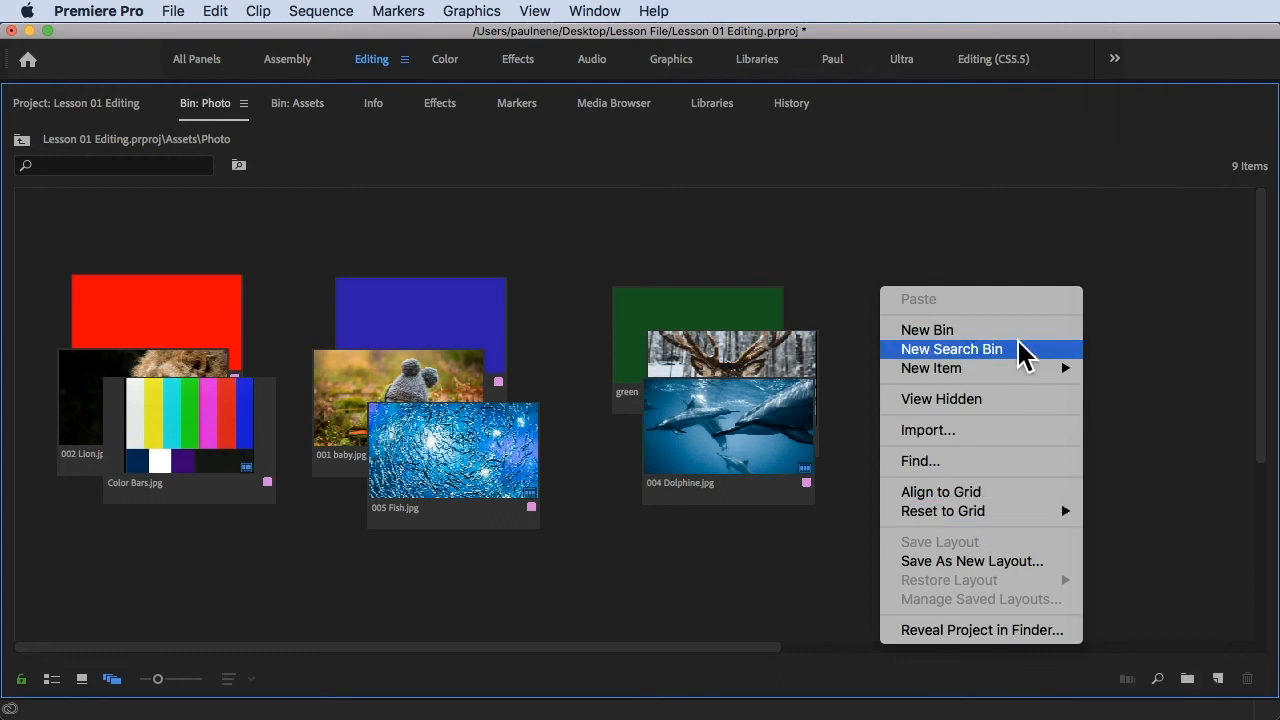
pyautogui.click(865, 368)
# Hide the 003 Deer.jpg clip from the freeform canvas
pyautogui.click(752, 352)
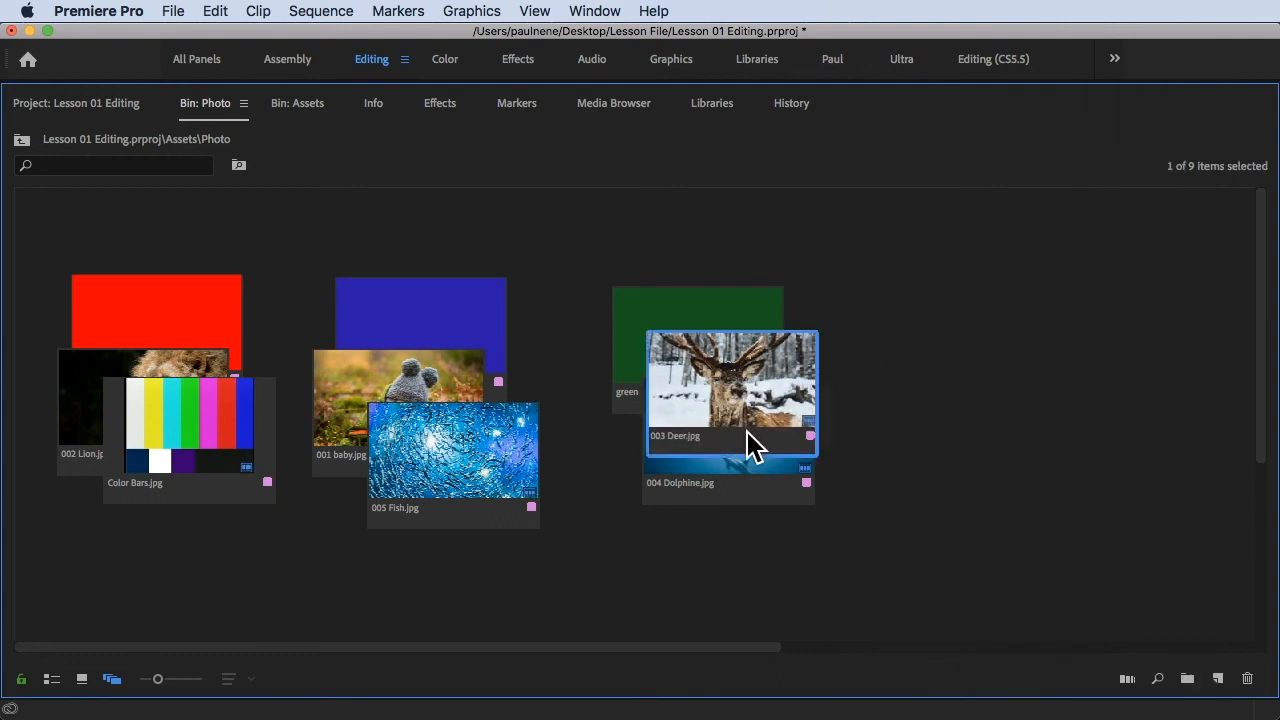
pyautogui.rightClick(755, 374)
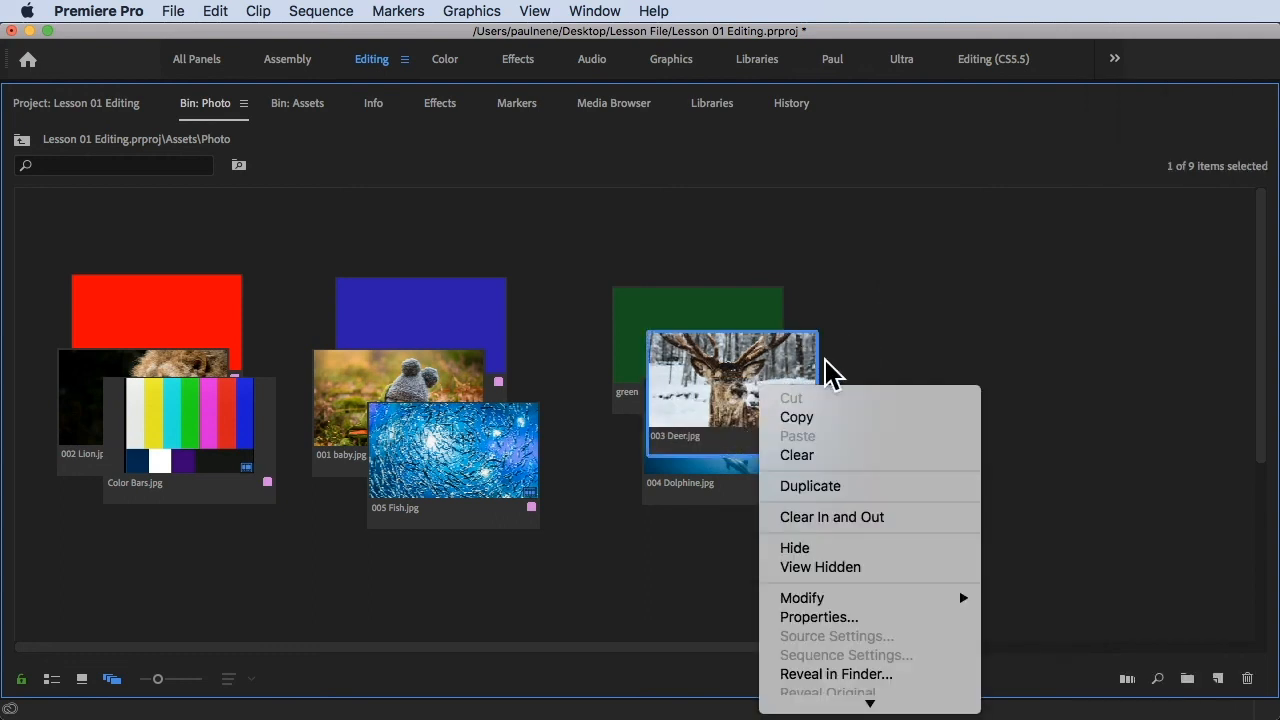
pyautogui.click(818, 550)
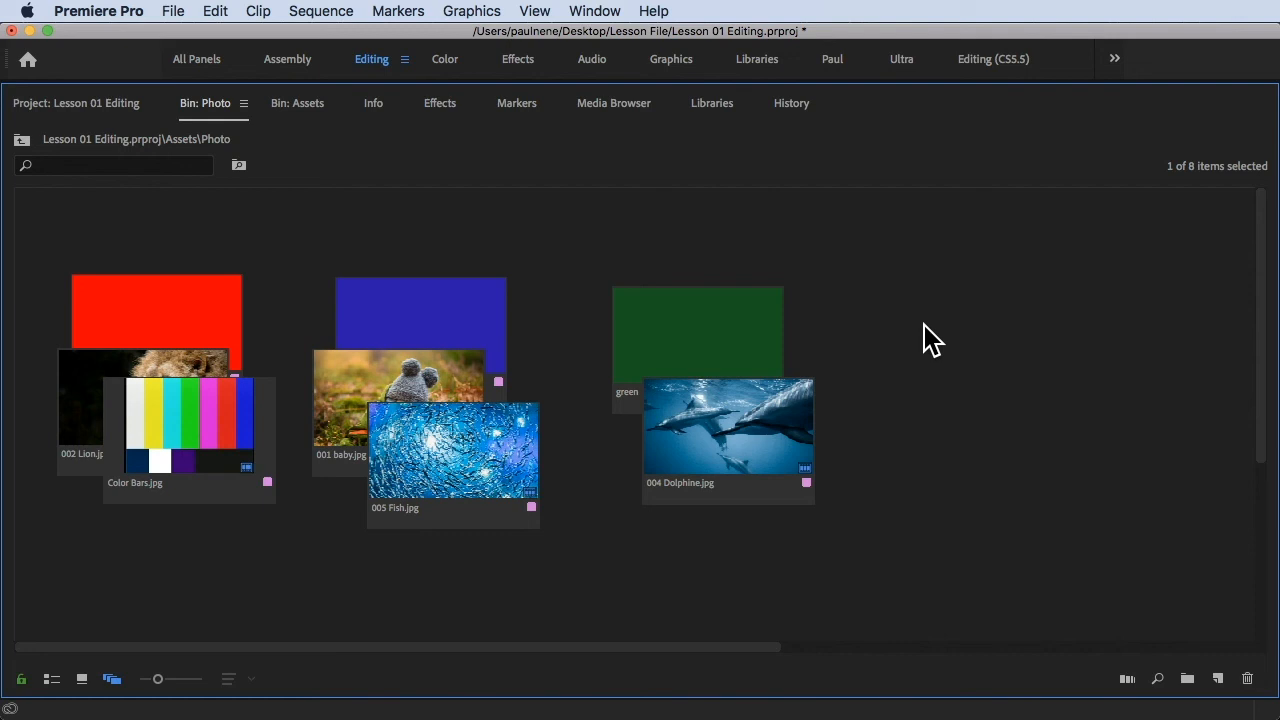
# Show the hidden clips in the bin, nudge the deer photo slightly down and to the left, and deselect it
pyautogui.rightClick(880, 350)
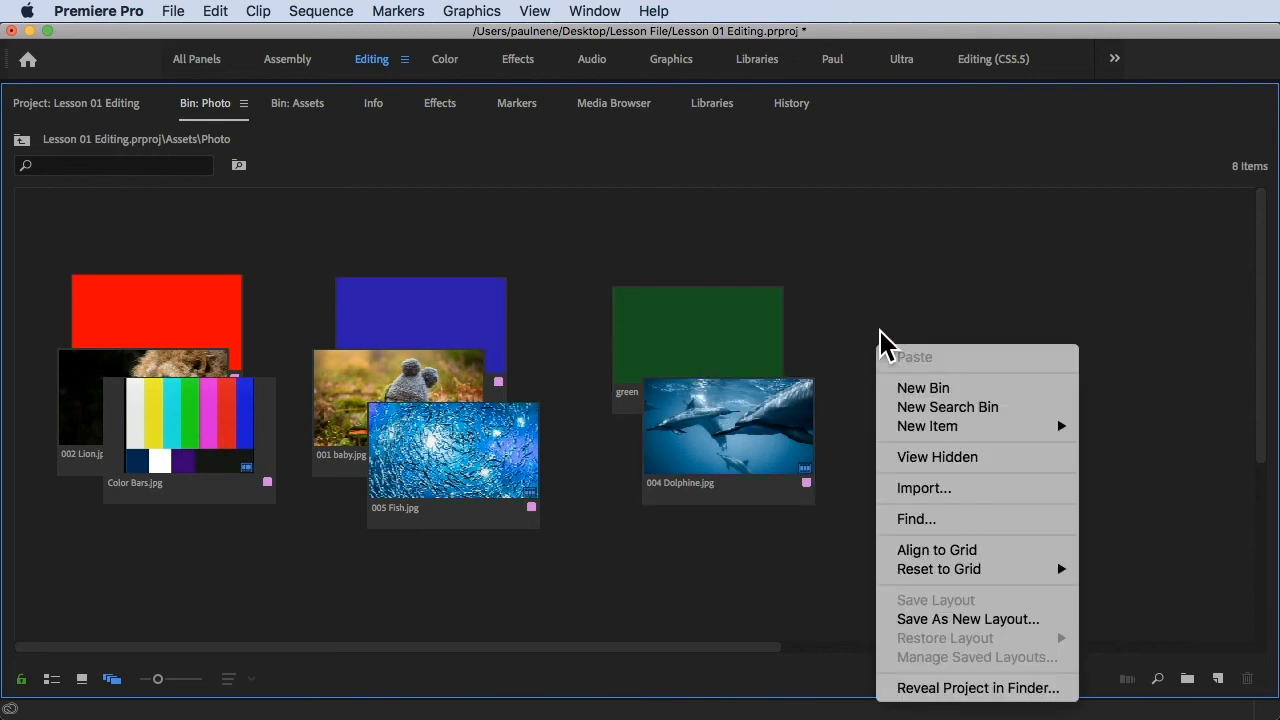
pyautogui.click(949, 461)
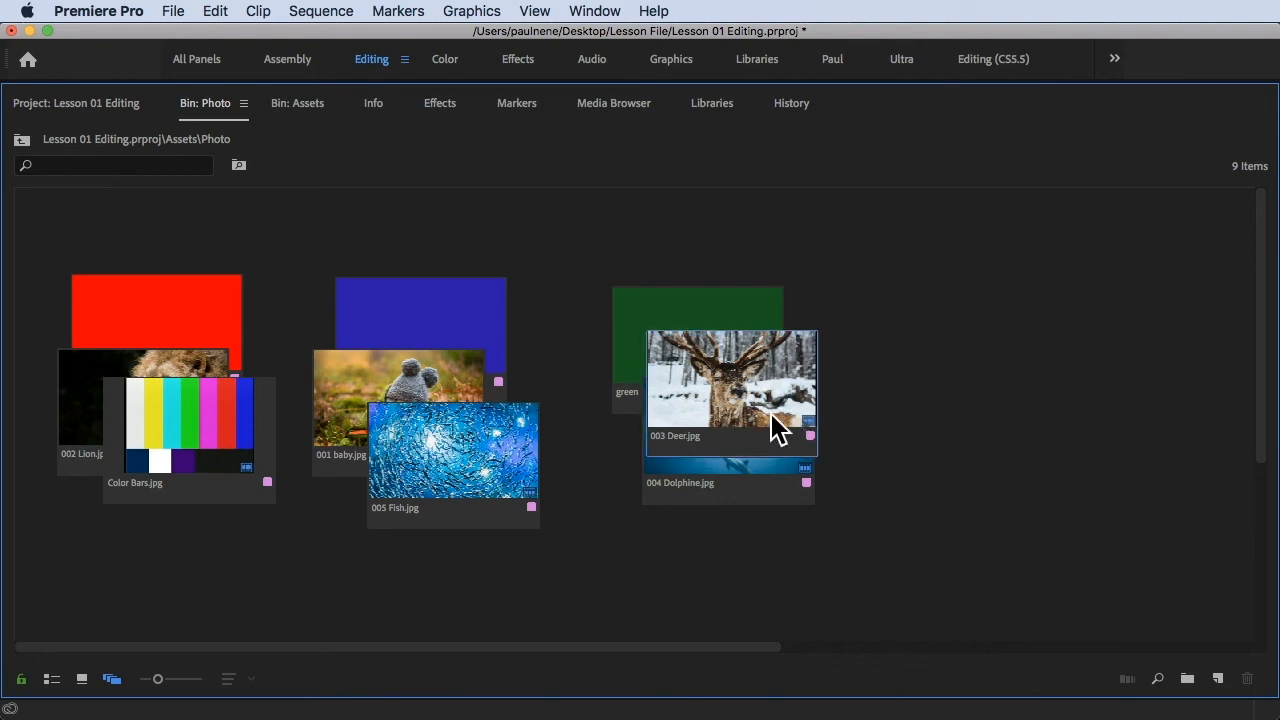
pyautogui.moveTo(733, 394); pyautogui.dragTo(727, 400)
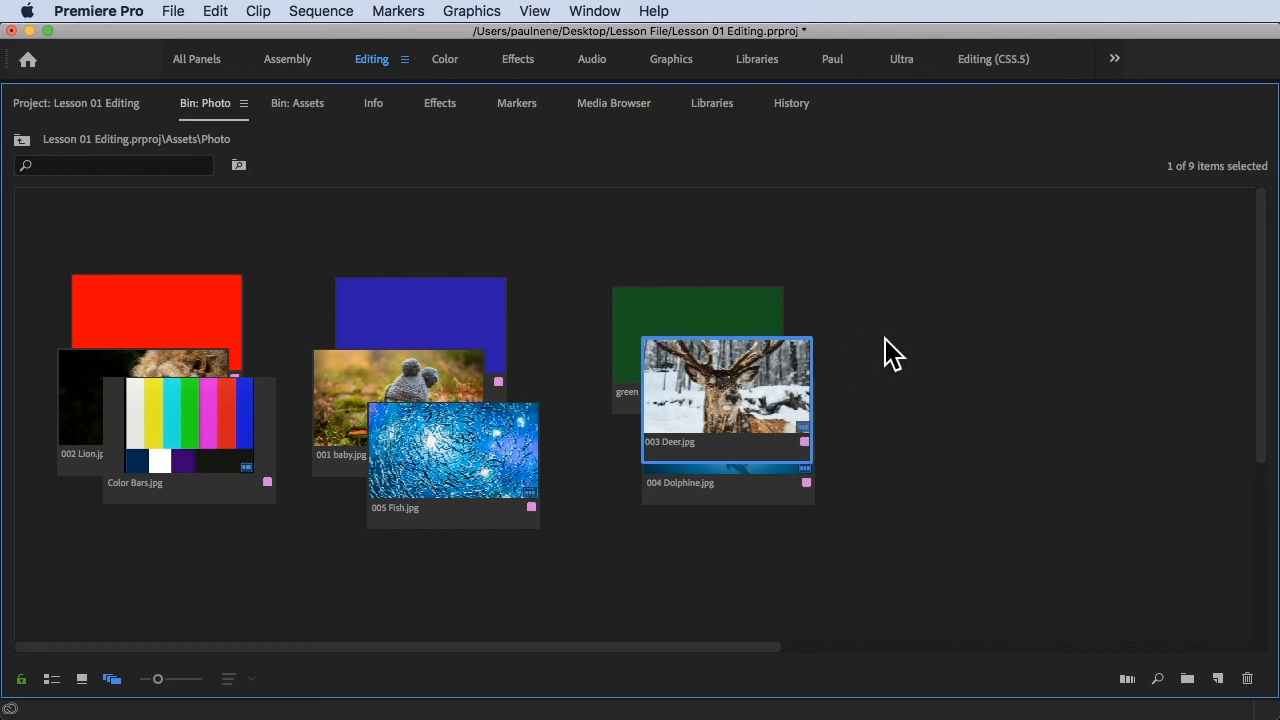
pyautogui.click(938, 347)
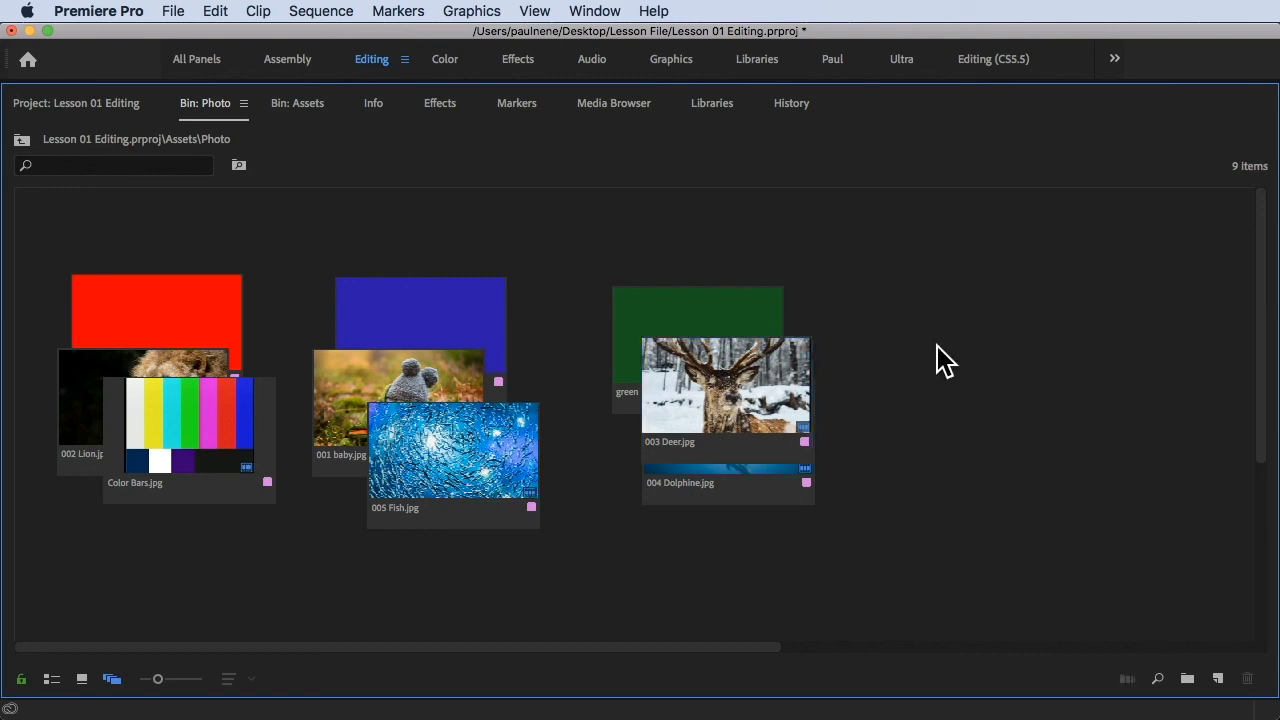